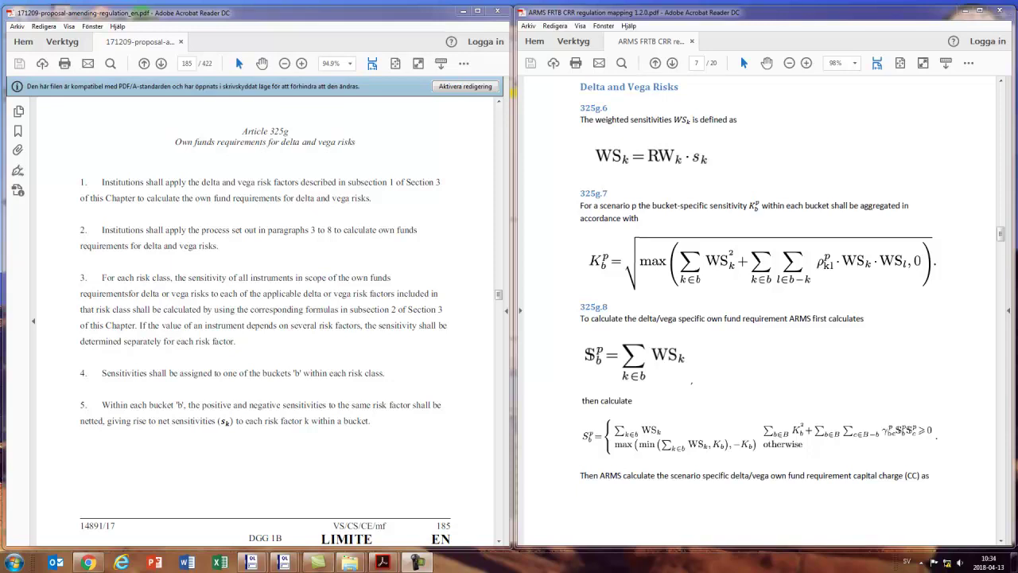
Compare paragraphs 6 to 8 of Article 325g in the proposed regulation with the corresponding formulas in the ARMS FRTB CRR mapping document
{"action": "left_click", "coordinate": [309, 142]}
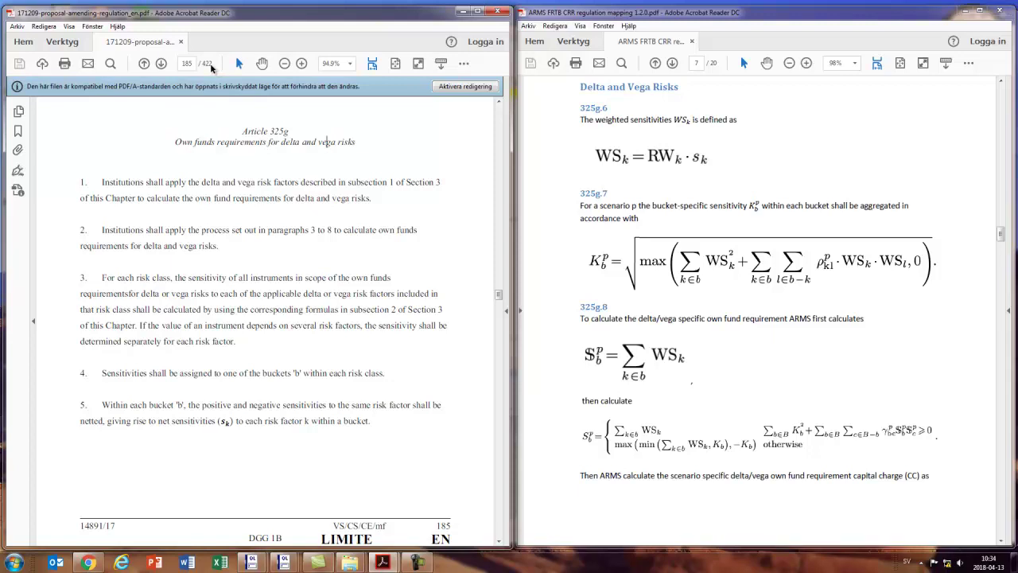
{"action": "scroll", "coordinate": [228, 144], "scroll_direction": "down", "scroll_amount": 2}
{"action": "scroll", "coordinate": [228, 143], "scroll_direction": "down", "scroll_amount": 10}
{"action": "scroll", "coordinate": [229, 145], "scroll_direction": "down", "scroll_amount": 9}
{"action": "scroll", "coordinate": [228, 147], "scroll_direction": "up", "scroll_amount": 10}
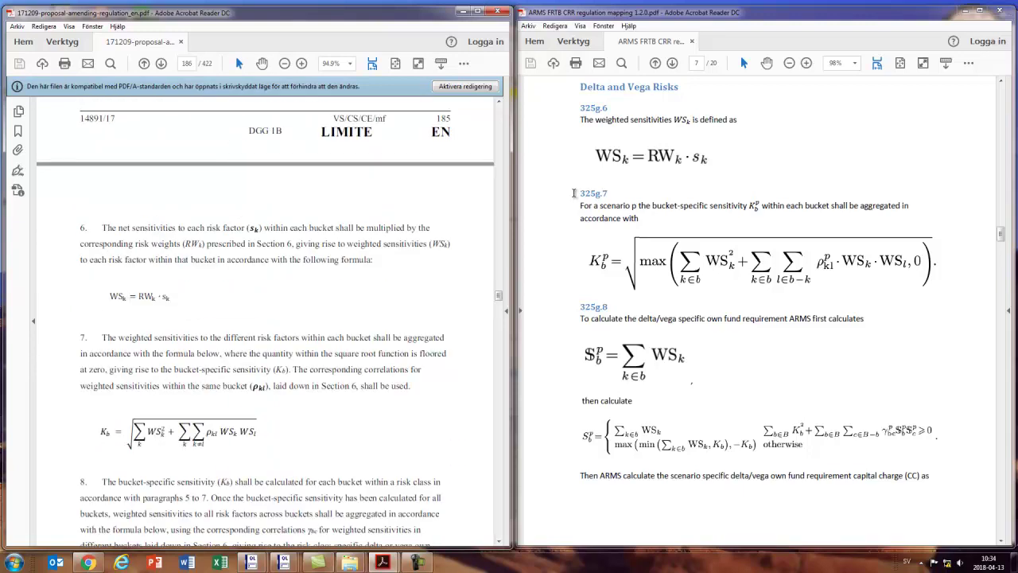
{"action": "left_click", "coordinate": [574, 193]}
{"action": "scroll", "coordinate": [619, 183], "scroll_direction": "up", "scroll_amount": 1}
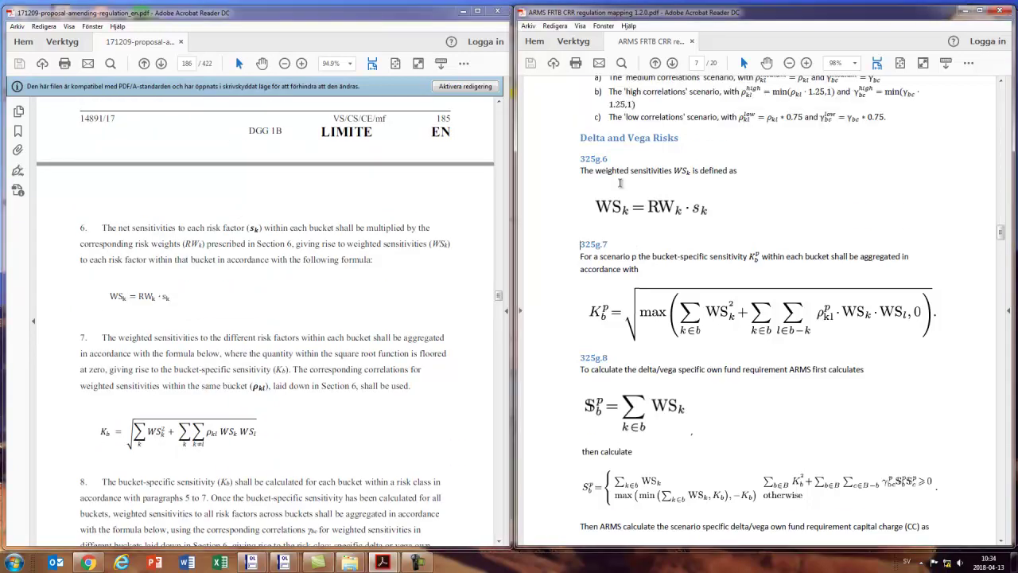
{"action": "scroll", "coordinate": [619, 182], "scroll_direction": "up", "scroll_amount": 1}
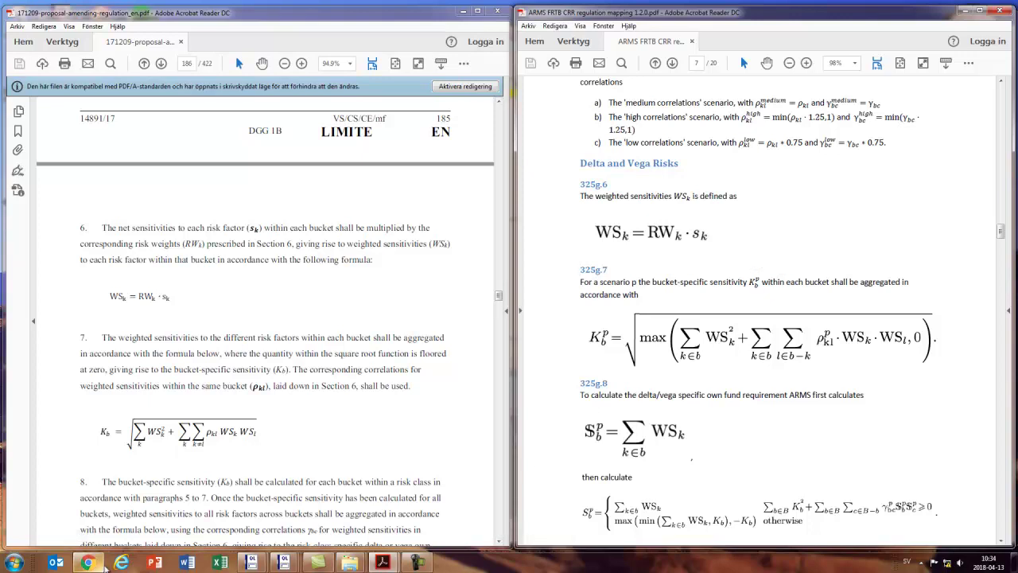
Switch to Chrome's risk.net article on expected shortfall, and from there to the ARMS FRTB Dashboard window
{"action": "left_click", "coordinate": [90, 563]}
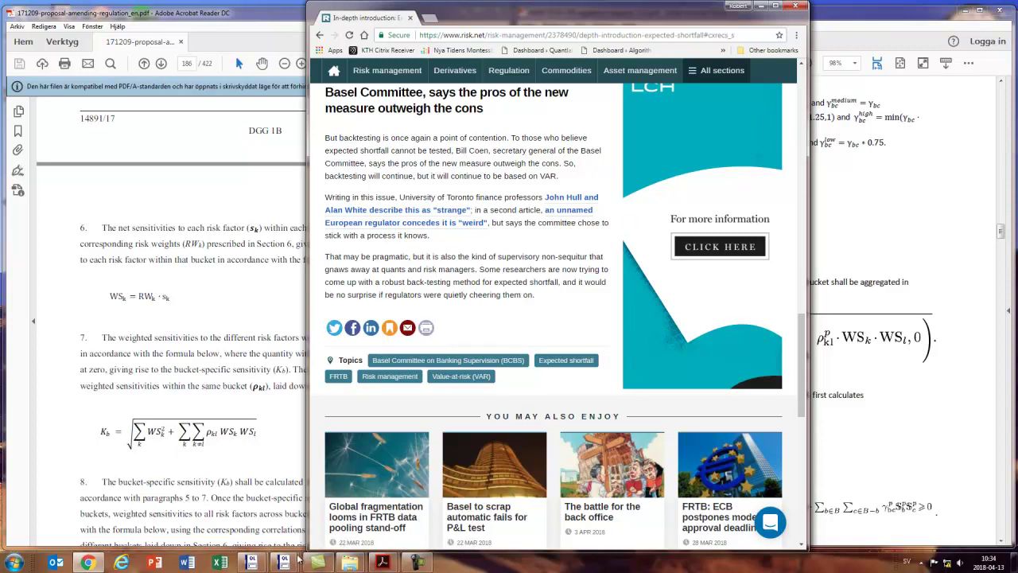
{"action": "mouse_move", "coordinate": [292, 565]}
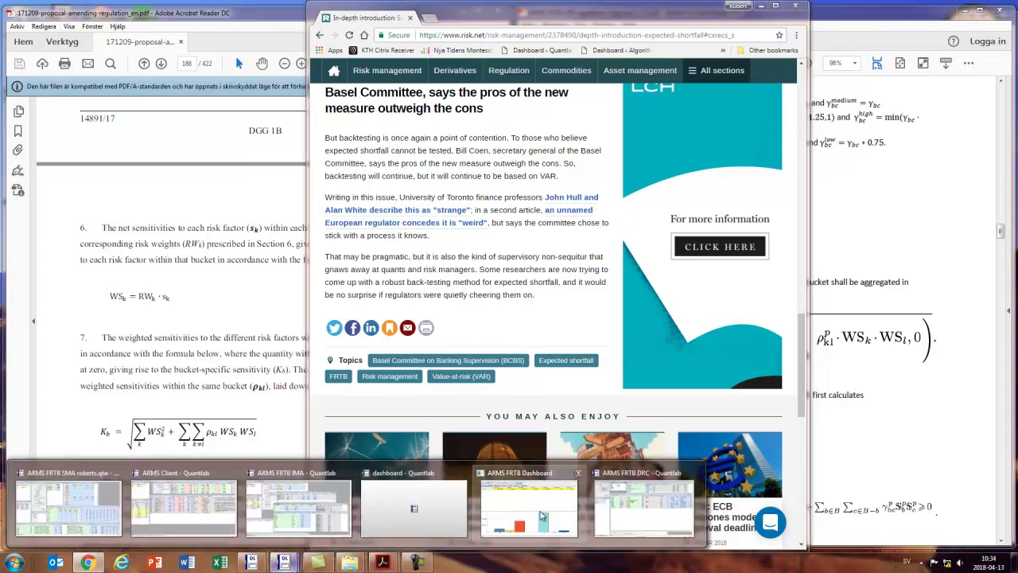
{"action": "left_click", "coordinate": [529, 505]}
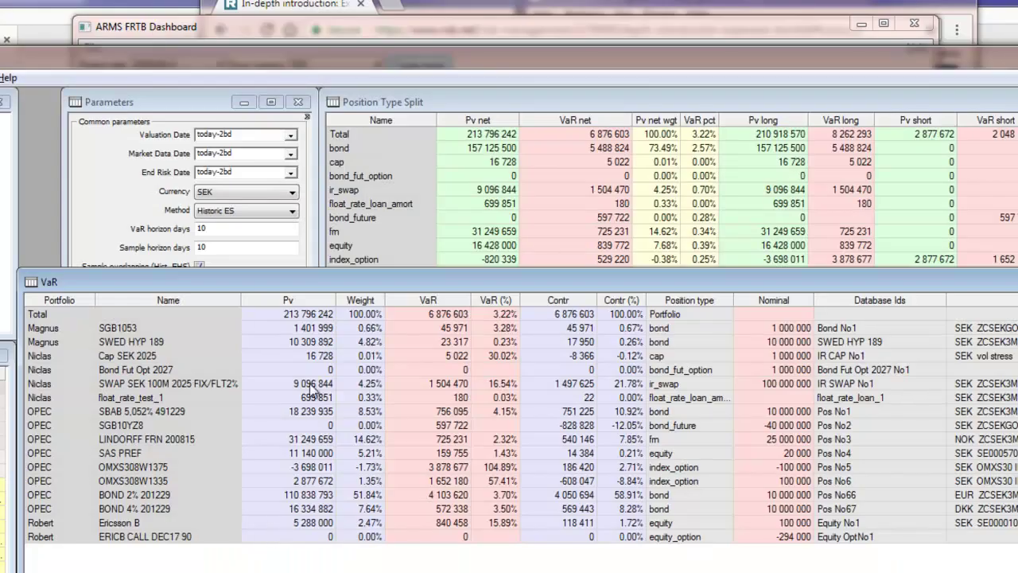
Highlight the VaR table positions from Bond Fut Opt 2027 through BOND 2% 201229, including their present value, weight and VaR
{"action": "left_click_drag", "start_coordinate": [170, 373], "coordinate": [362, 488]}
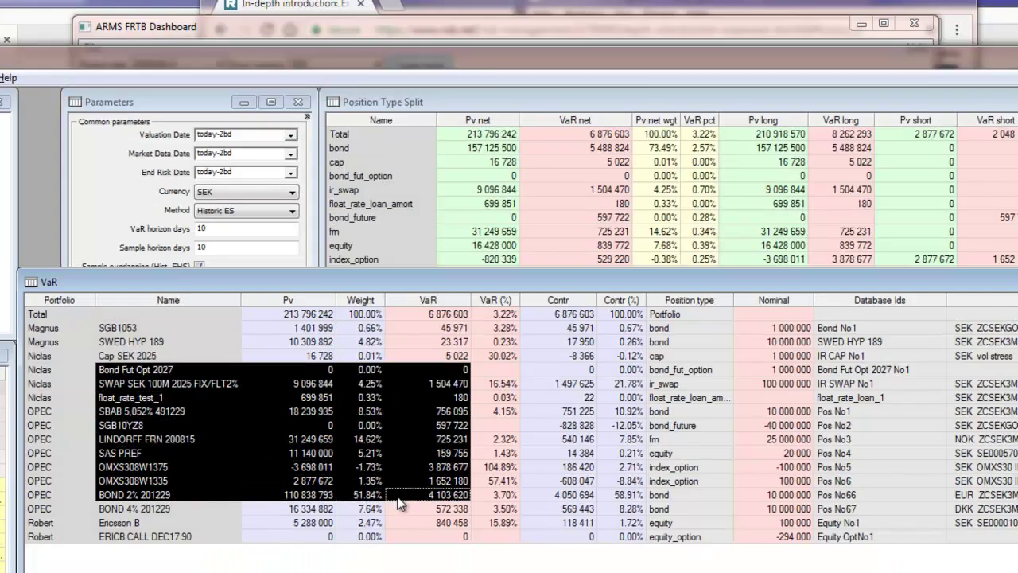
{"action": "left_click", "coordinate": [401, 495]}
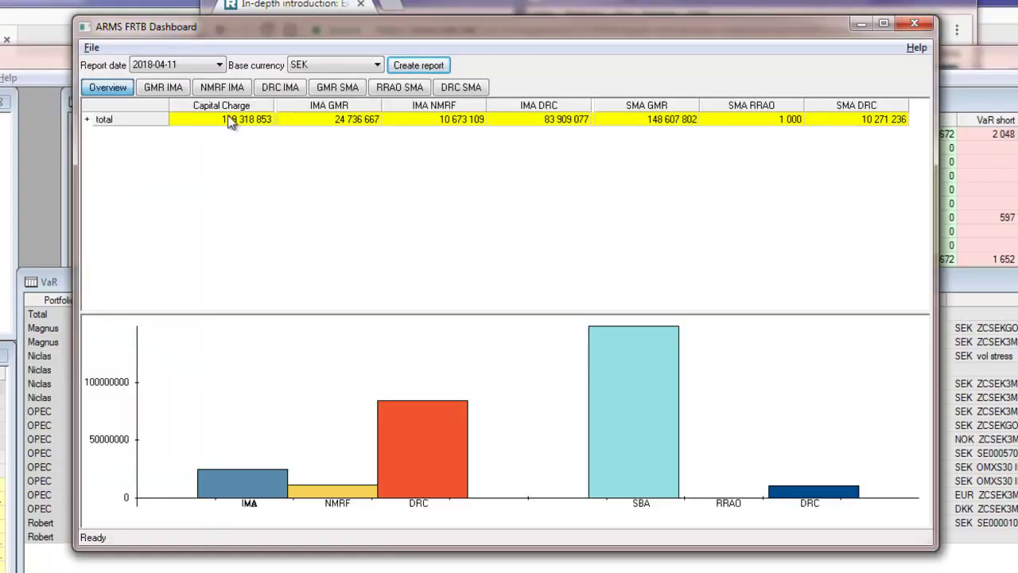
Highlight the groups of IMA and SMA charges in the dashboard overview's total row, then clear the selection
{"action": "left_click", "coordinate": [327, 121]}
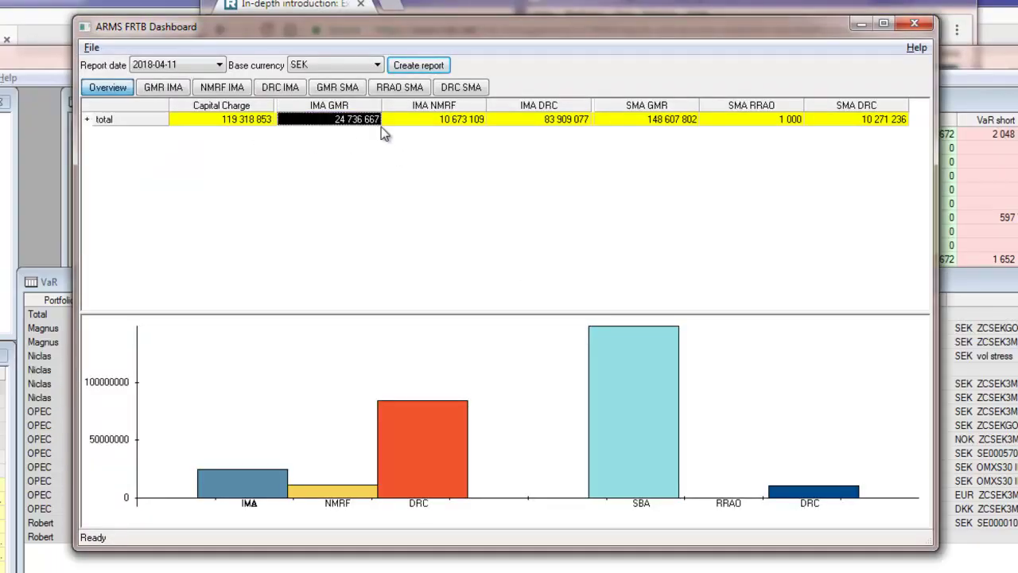
{"action": "left_click", "coordinate": [525, 127], "text": "shift"}
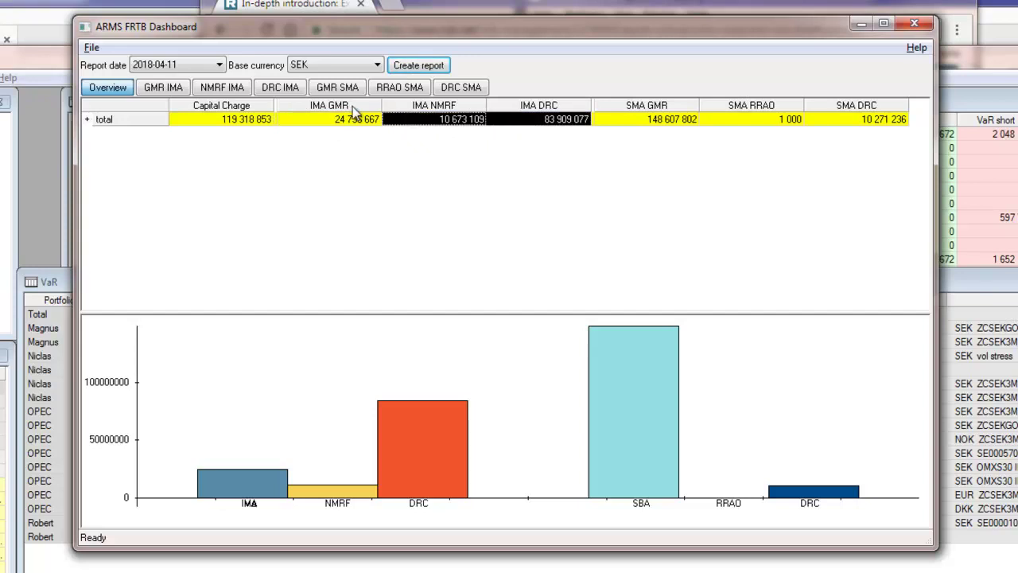
{"action": "left_click", "coordinate": [660, 121]}
{"action": "left_click", "coordinate": [855, 121], "text": "shift"}
{"action": "left_click", "coordinate": [799, 159]}
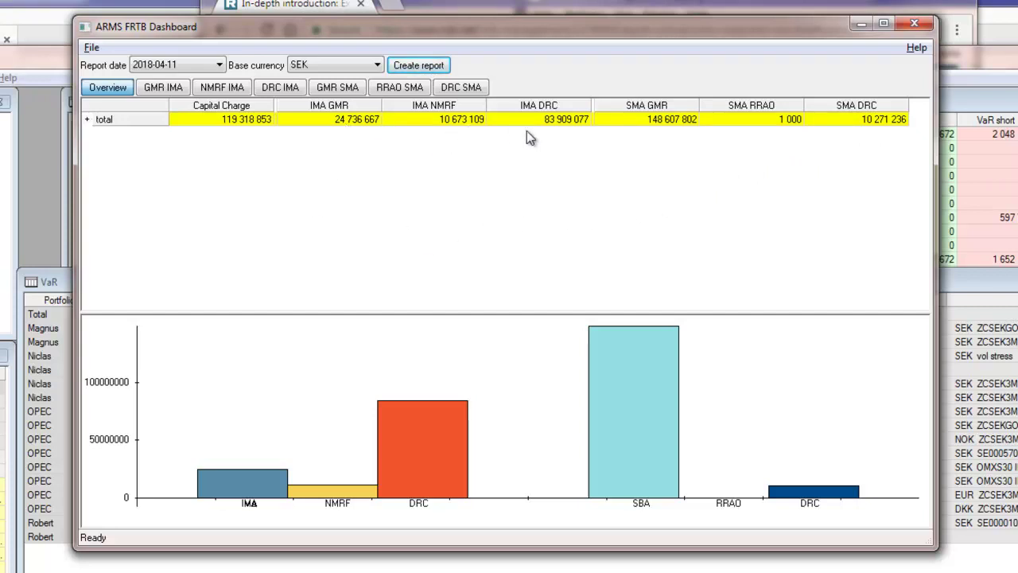
Examine the total row's IMA GMR, IMA NMRF and IMA DRC charges one at a time
{"action": "left_click", "coordinate": [355, 120]}
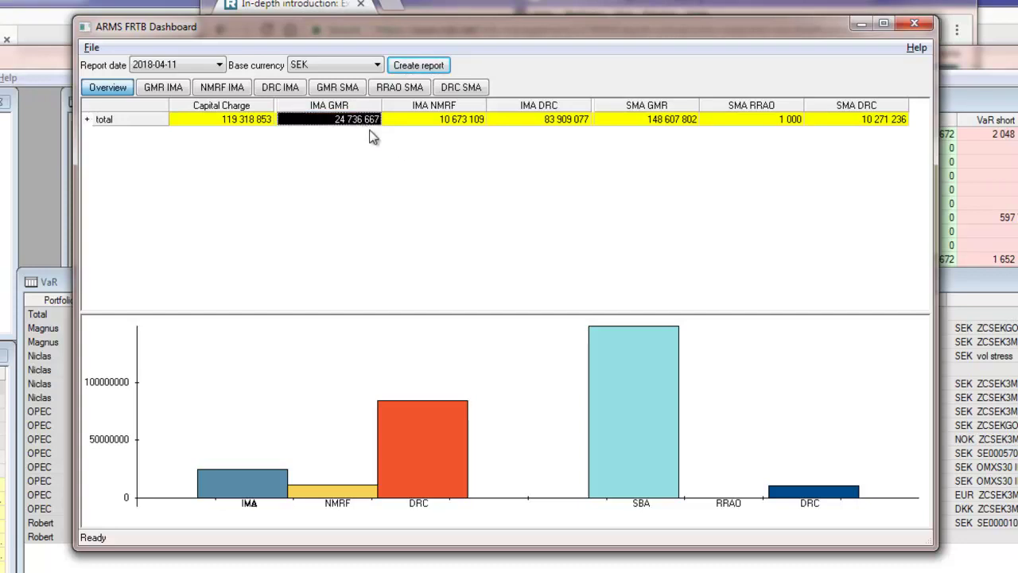
{"action": "left_click", "coordinate": [447, 121]}
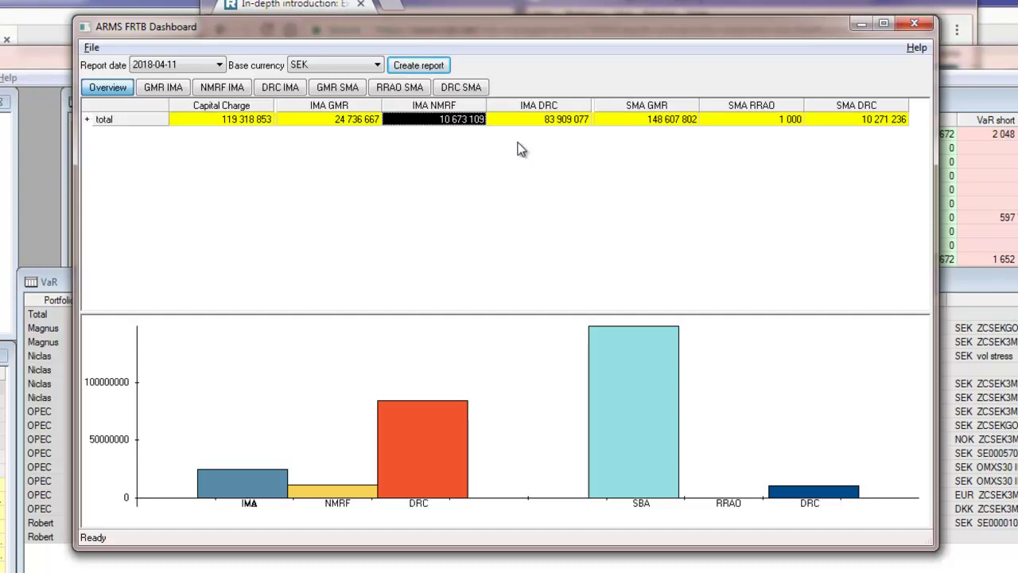
{"action": "left_click", "coordinate": [547, 121]}
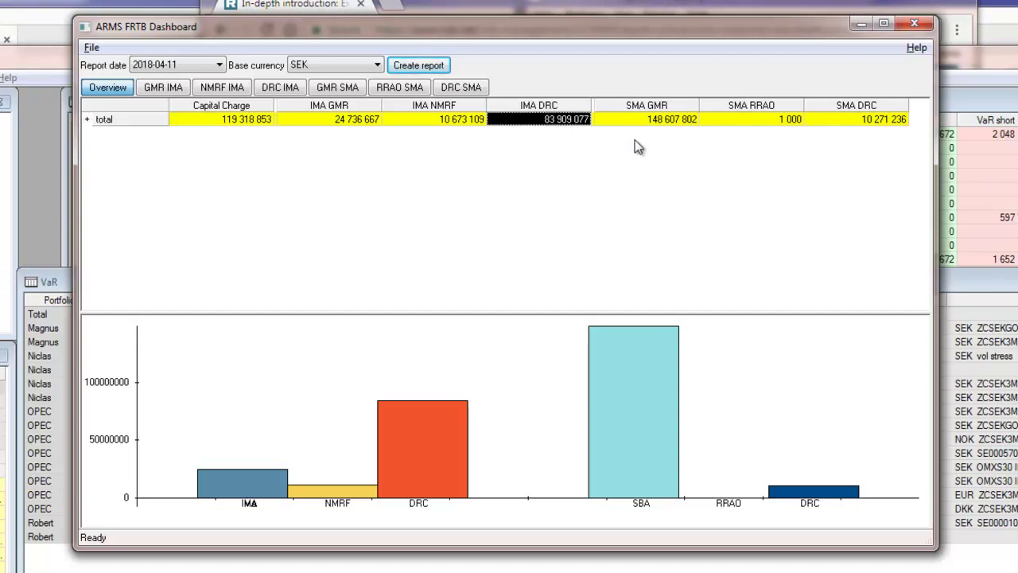
Examine the total row's SMA GMR, SMA RRAO and SMA DRC charges individually, and finish on its overall capital charge
{"action": "left_click", "coordinate": [651, 119]}
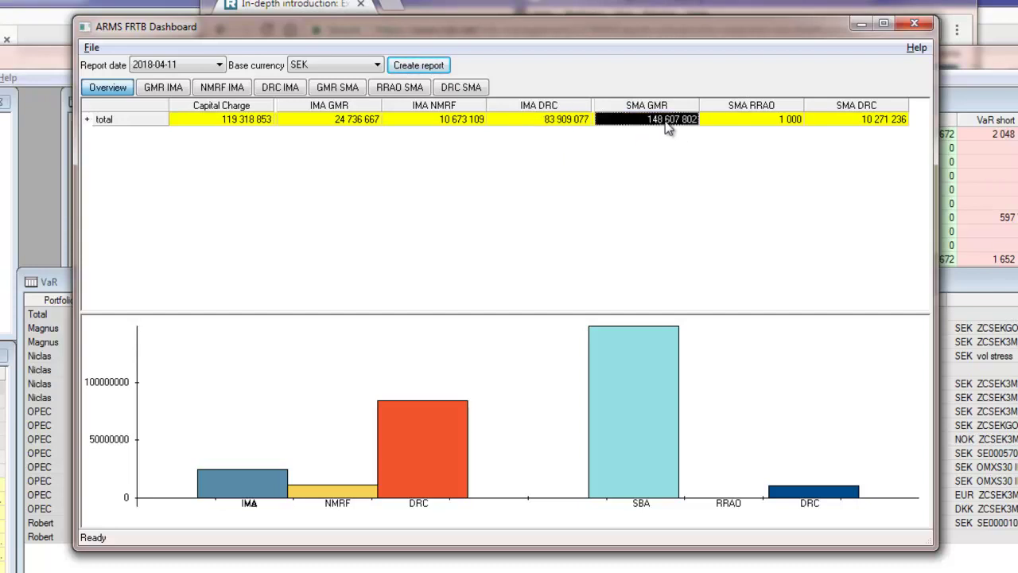
{"action": "left_click", "coordinate": [664, 132]}
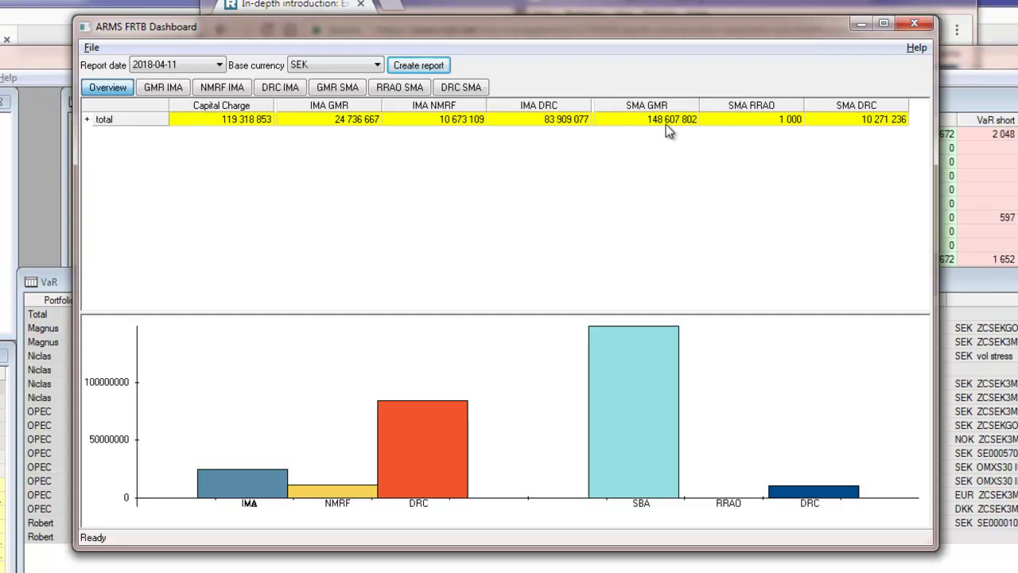
{"action": "left_click", "coordinate": [670, 120]}
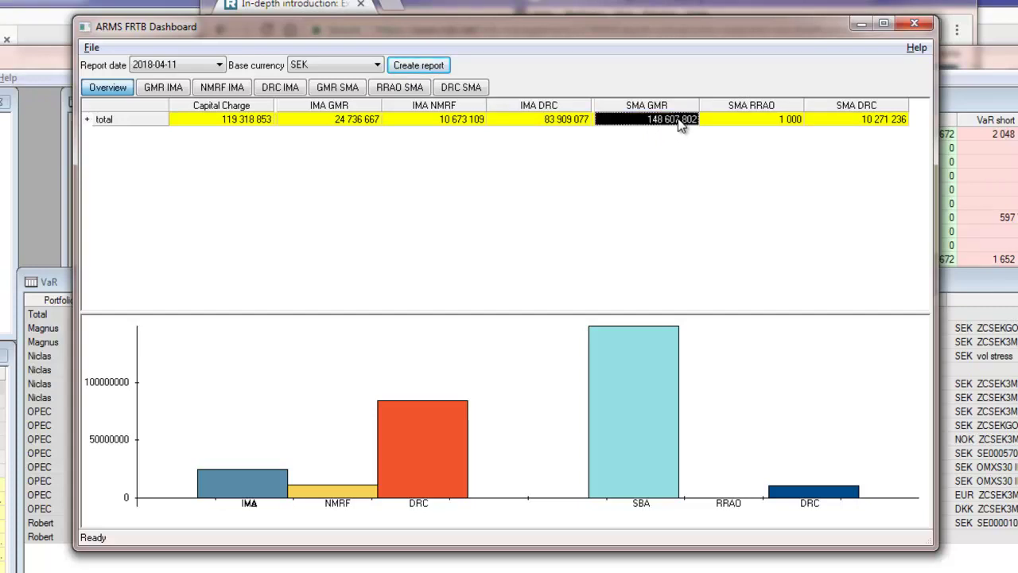
{"action": "left_click", "coordinate": [757, 129]}
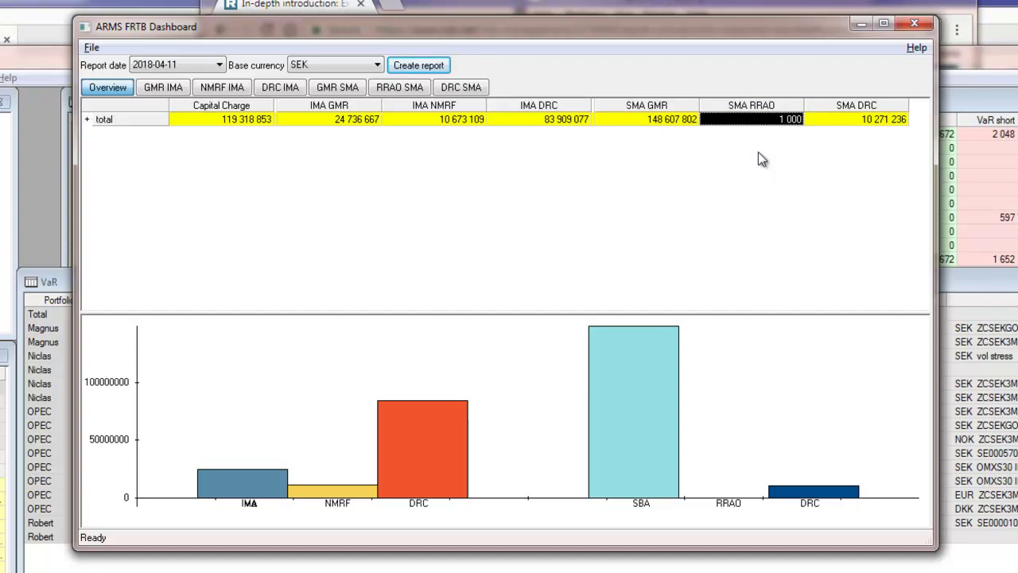
{"action": "left_click", "coordinate": [861, 123]}
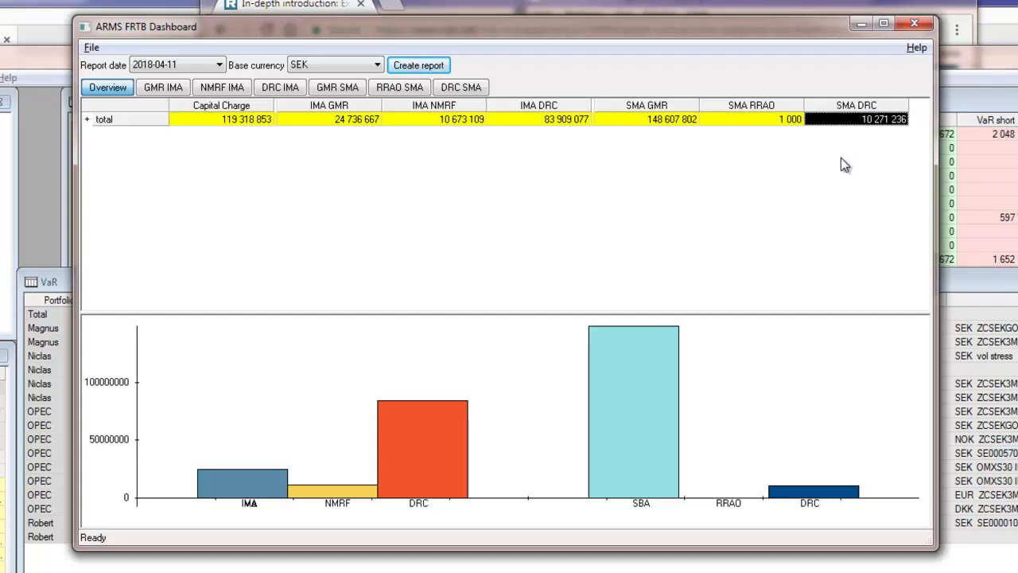
{"action": "left_click", "coordinate": [842, 159]}
{"action": "left_click_drag", "start_coordinate": [242, 124], "coordinate": [404, 125]}
{"action": "left_click", "coordinate": [278, 134]}
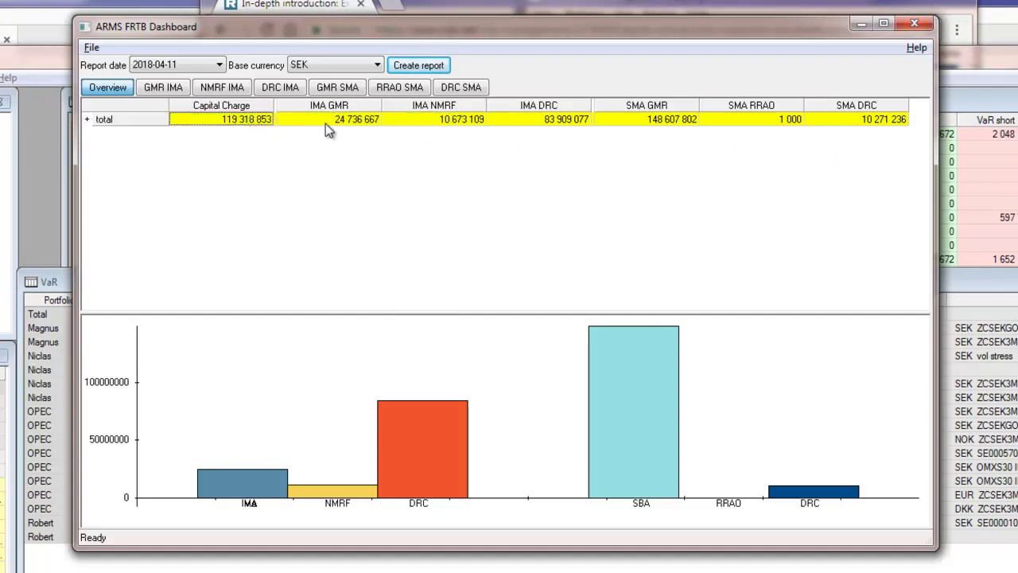
Expand the overview's total row and its swaps, bonds and equities groups down to the individual portfolios
{"action": "left_click", "coordinate": [87, 120]}
{"action": "left_click", "coordinate": [97, 133]}
{"action": "left_click", "coordinate": [97, 161]}
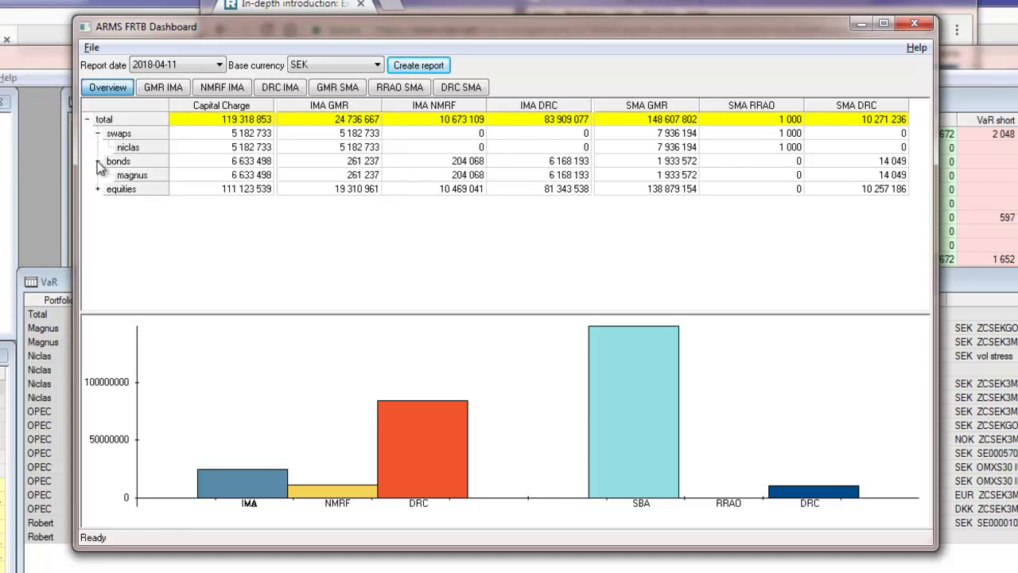
{"action": "left_click", "coordinate": [97, 189]}
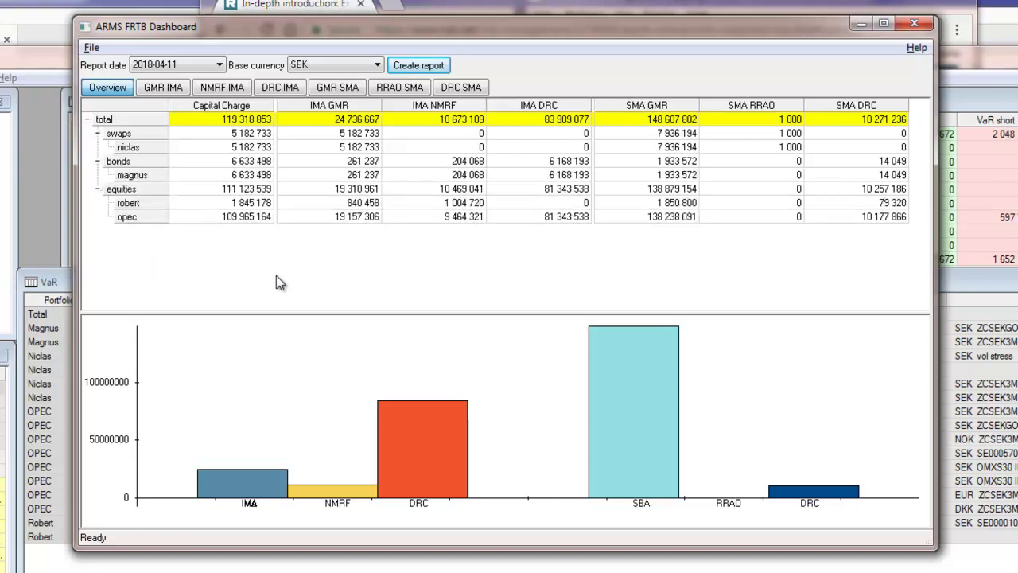
Compare the capital charge bar charts of the total, the swaps, bonds and equities groups, and their individual portfolios
{"action": "left_click", "coordinate": [322, 204]}
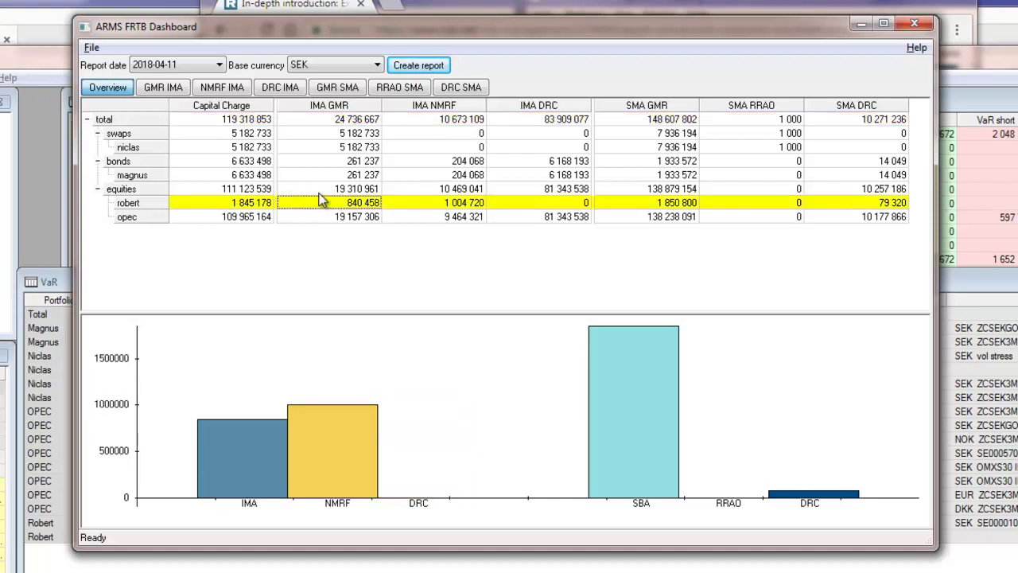
{"action": "left_click", "coordinate": [321, 175]}
{"action": "left_click", "coordinate": [322, 163]}
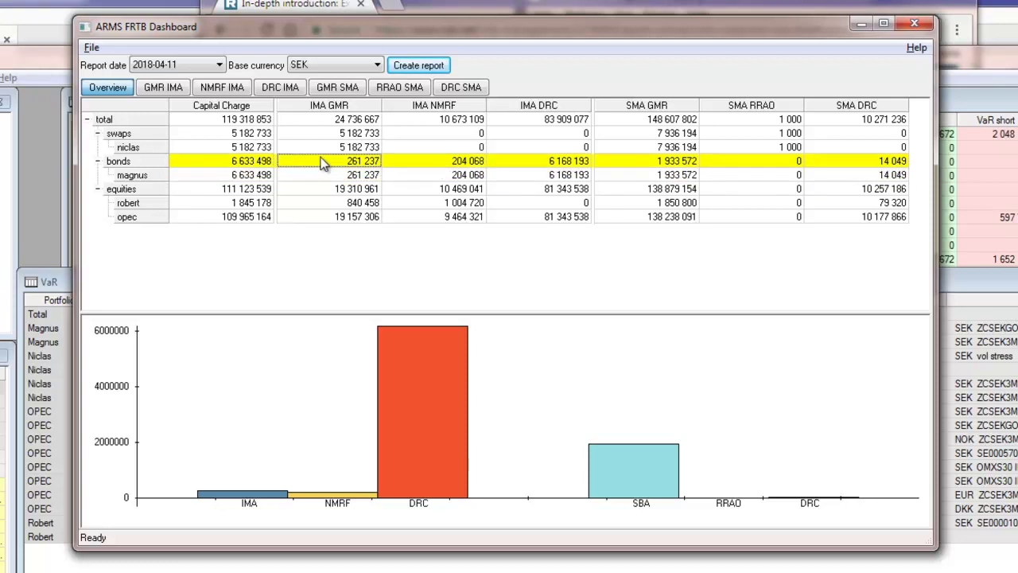
{"action": "left_click", "coordinate": [325, 145]}
{"action": "left_click", "coordinate": [328, 134]}
{"action": "left_click", "coordinate": [330, 119]}
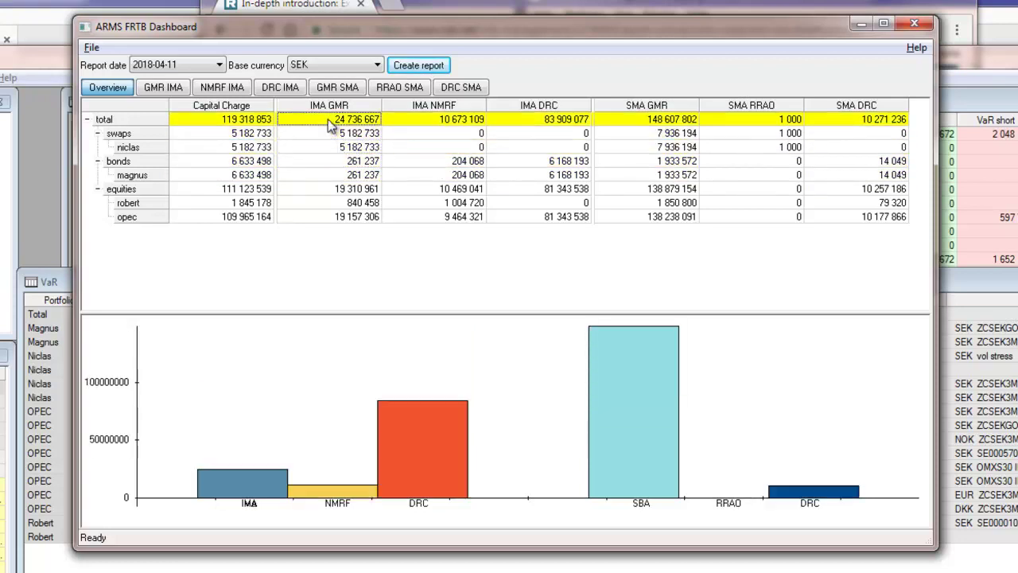
{"action": "left_click", "coordinate": [336, 218]}
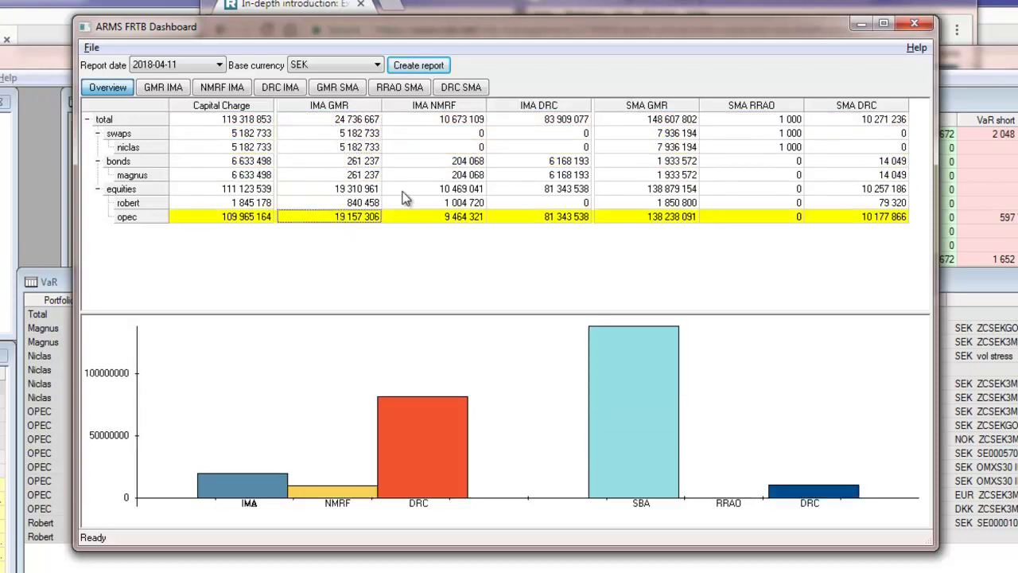
{"action": "left_click", "coordinate": [359, 203]}
{"action": "left_click", "coordinate": [358, 189]}
{"action": "left_click", "coordinate": [360, 176]}
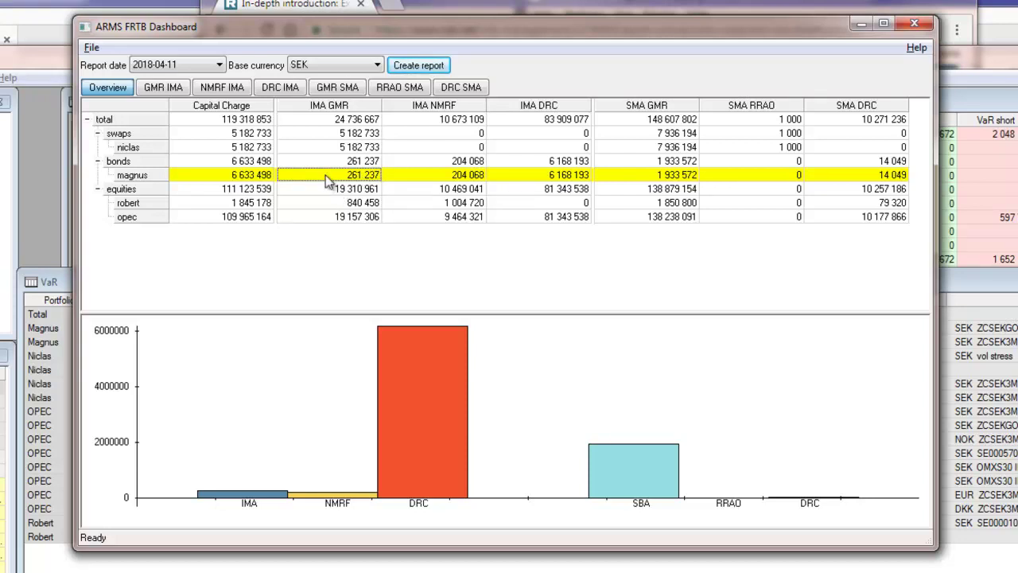
Show the GMR IMA breakdown and highlight the total's expected shortfall
{"action": "left_click", "coordinate": [175, 91]}
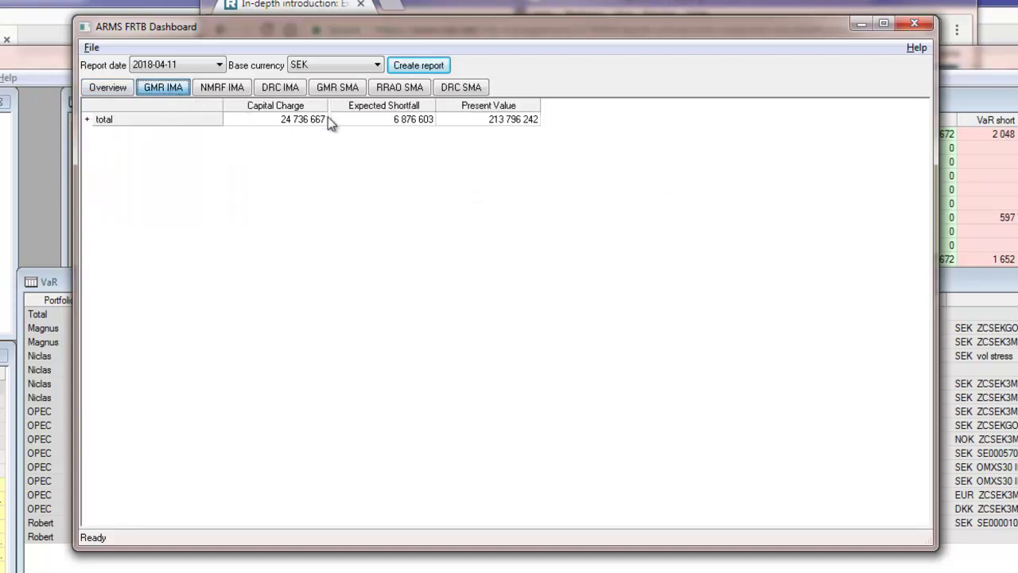
{"action": "left_click", "coordinate": [126, 91]}
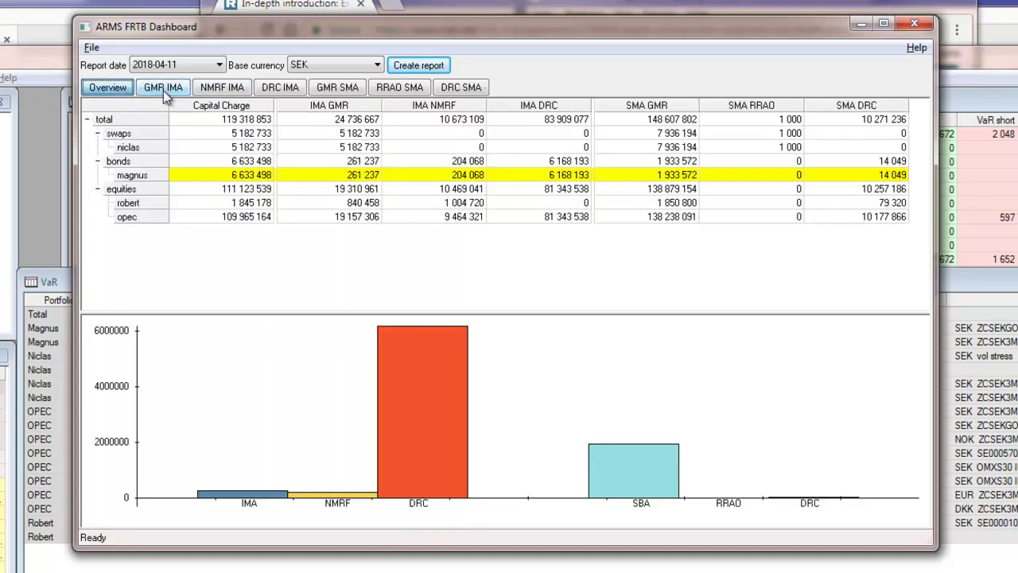
{"action": "left_click", "coordinate": [174, 91]}
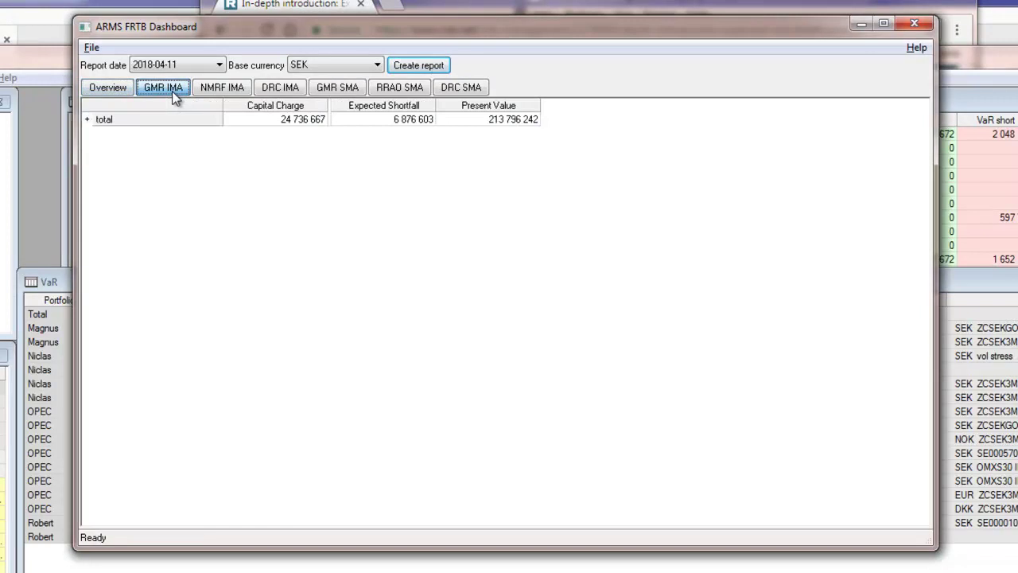
{"action": "left_click", "coordinate": [355, 123]}
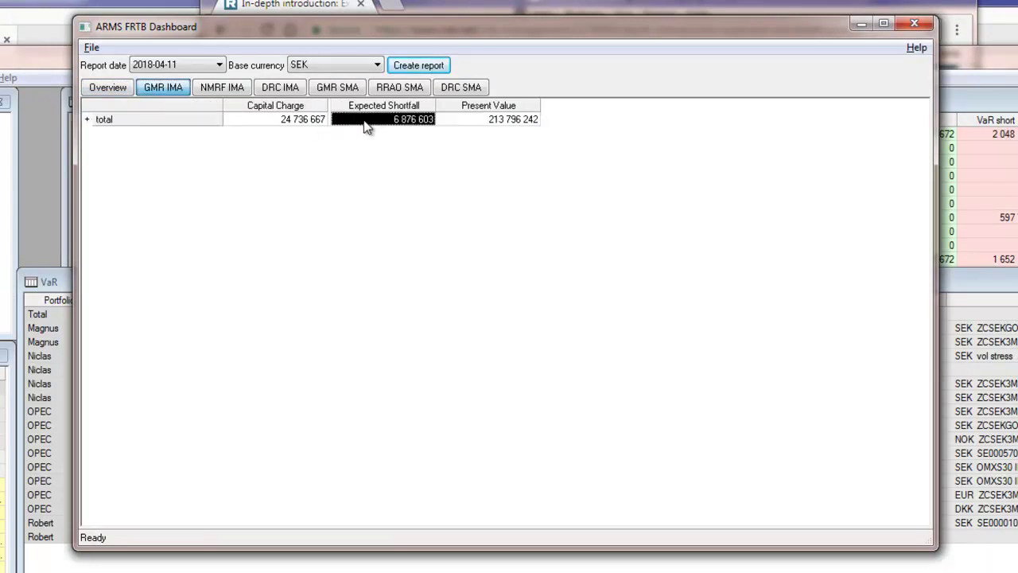
Expand the GMR IMA total with its swaps, bonds and equities groups to portfolio level, and select the total's expected shortfall
{"action": "left_click", "coordinate": [87, 119]}
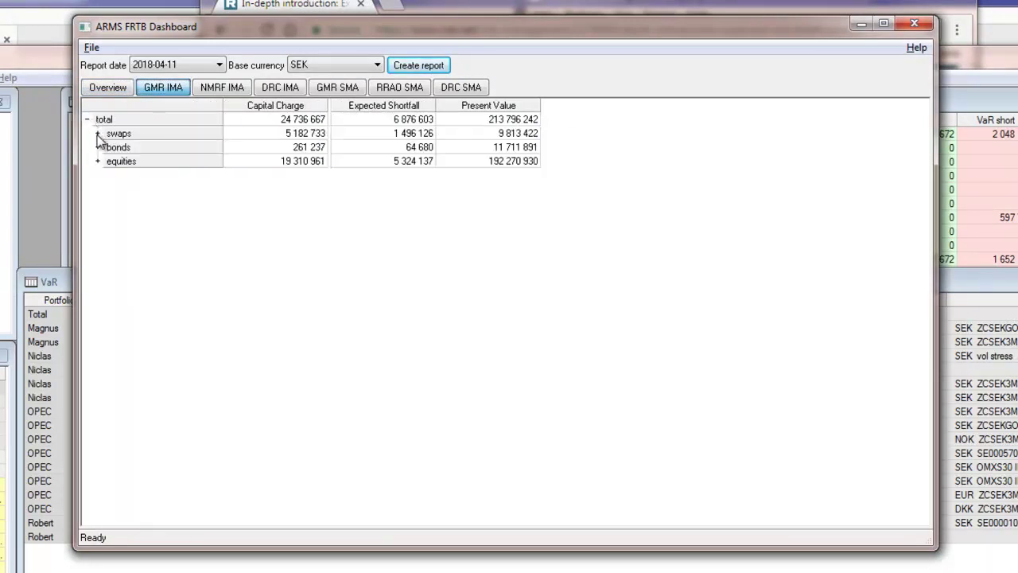
{"action": "left_click", "coordinate": [98, 133]}
{"action": "left_click", "coordinate": [98, 161]}
{"action": "left_click", "coordinate": [98, 189]}
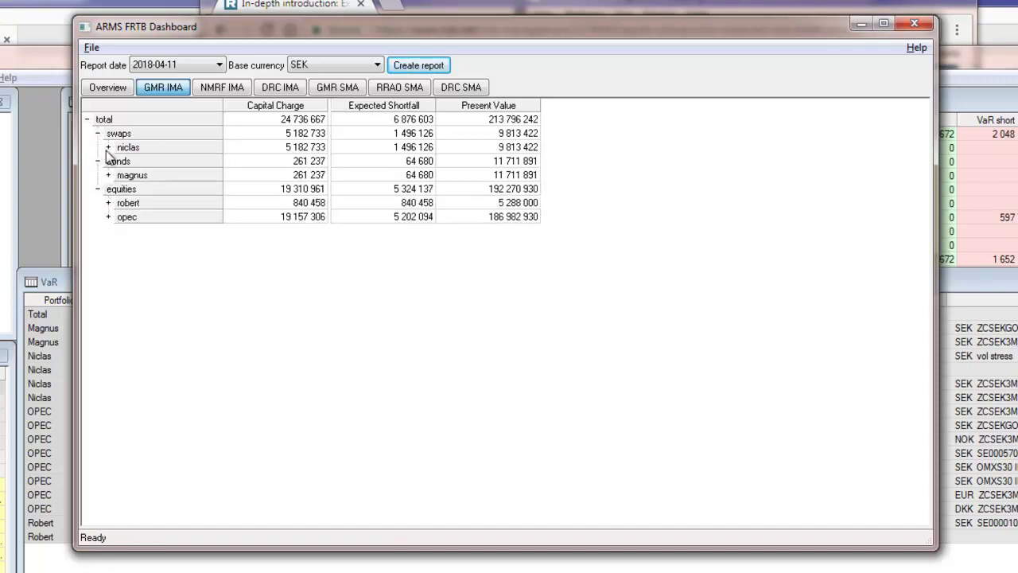
{"action": "left_click", "coordinate": [109, 147]}
{"action": "left_click", "coordinate": [108, 148]}
{"action": "left_click", "coordinate": [397, 122]}
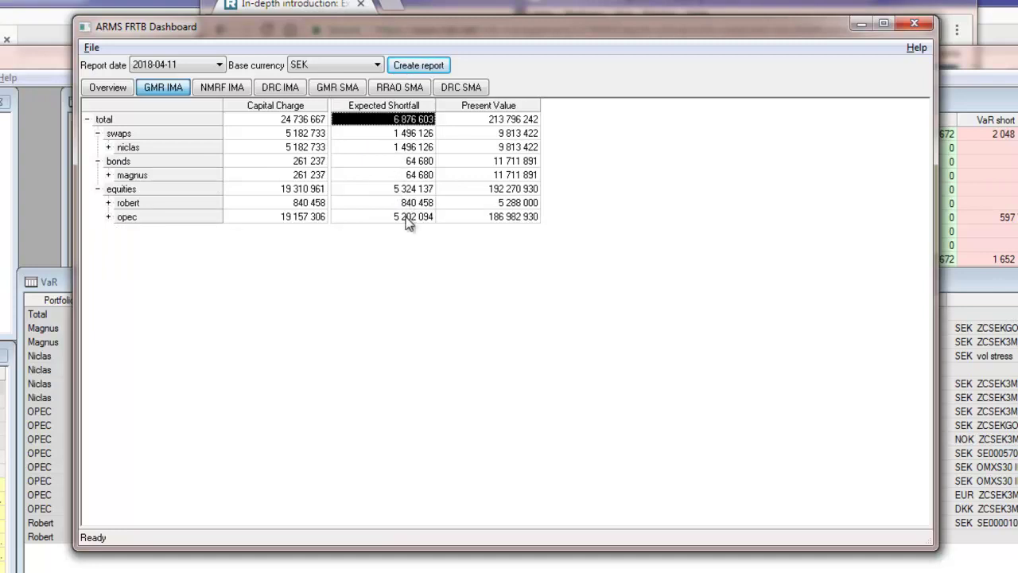
Open the P&L distribution behind the total's expected shortfall, enlarge its window to examine the chart, and close it
{"action": "double_click", "coordinate": [406, 119]}
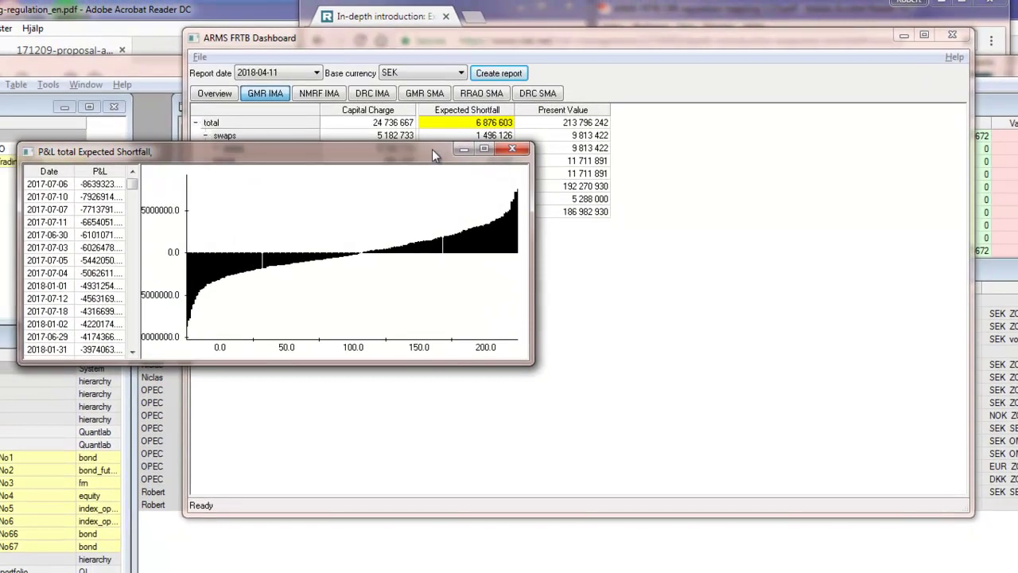
{"action": "left_click_drag", "start_coordinate": [432, 149], "coordinate": [433, 136]}
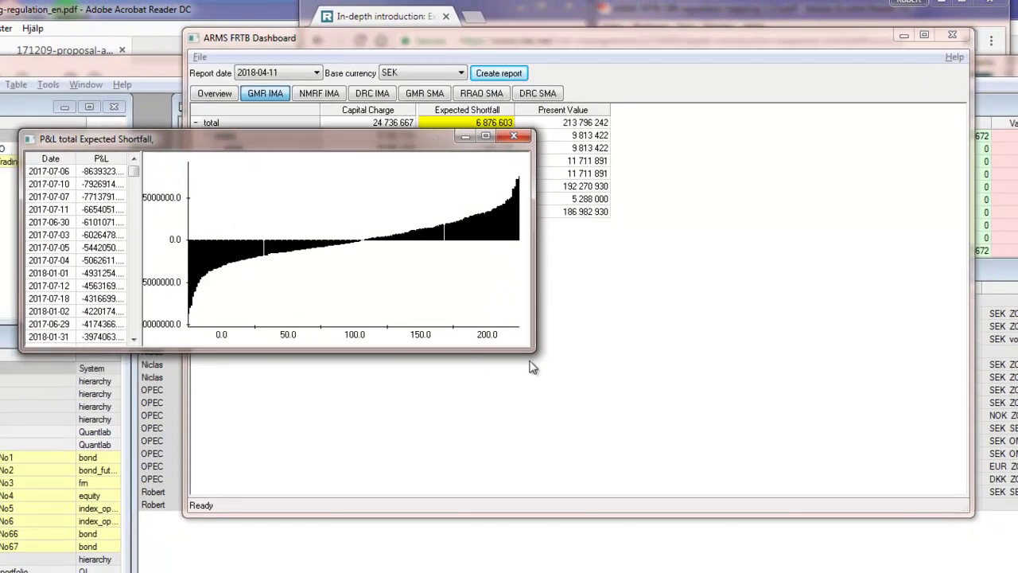
{"action": "left_click_drag", "start_coordinate": [534, 350], "coordinate": [791, 514]}
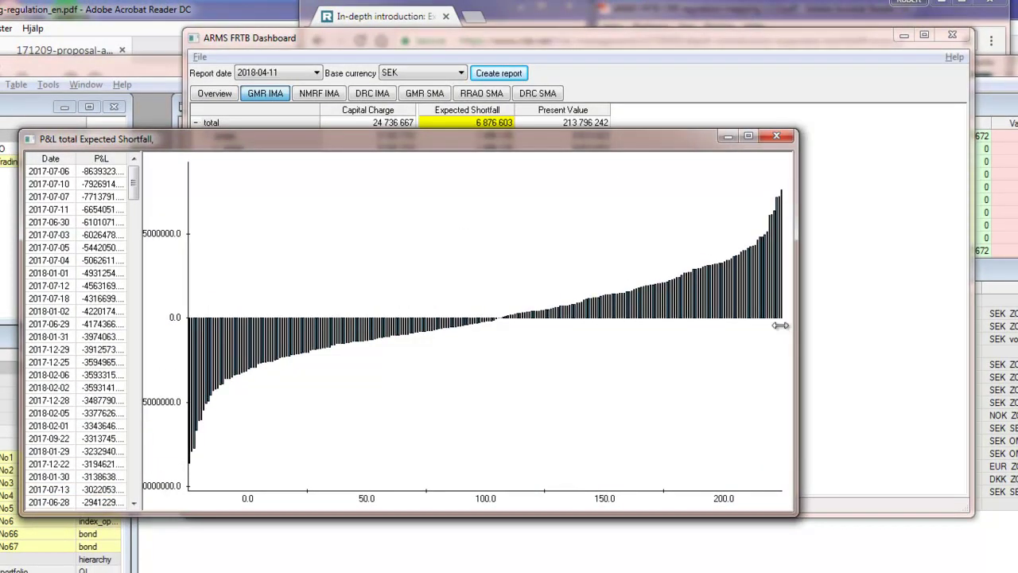
{"action": "left_click", "coordinate": [778, 137]}
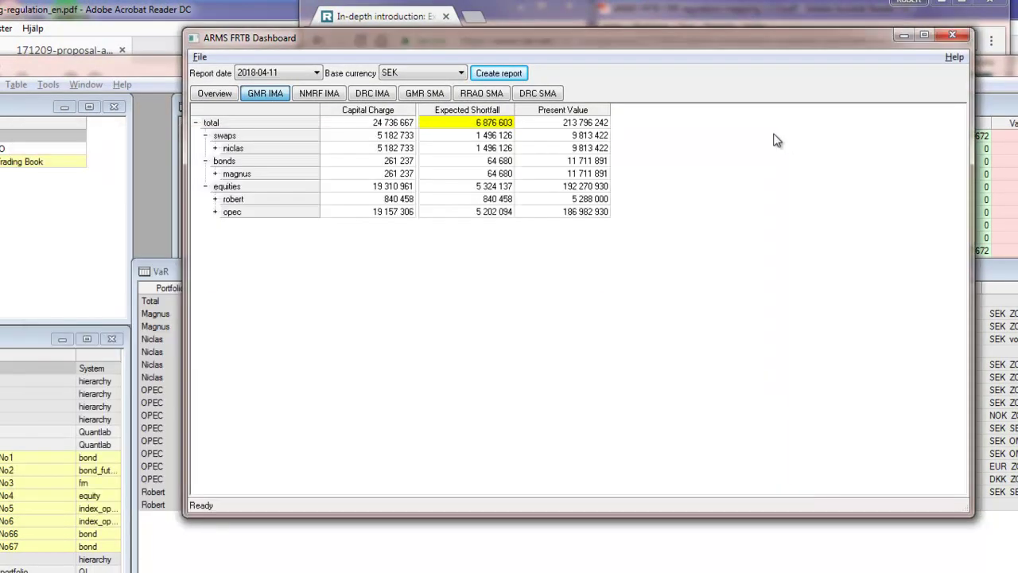
Expand the swaps portfolio to its individual positions and review the details of position IR CAP No1
{"action": "left_click", "coordinate": [215, 148]}
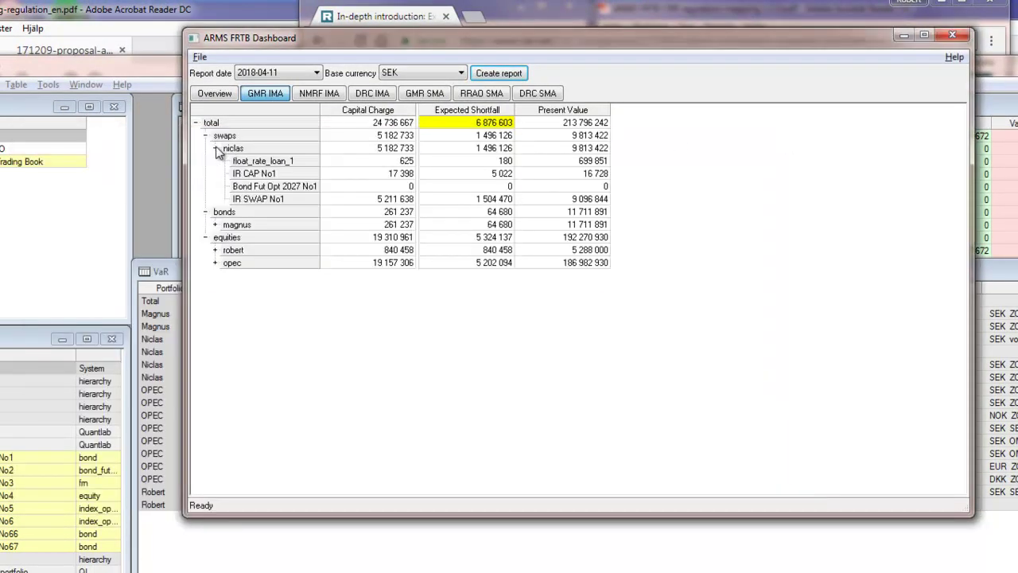
{"action": "right_click", "coordinate": [261, 175]}
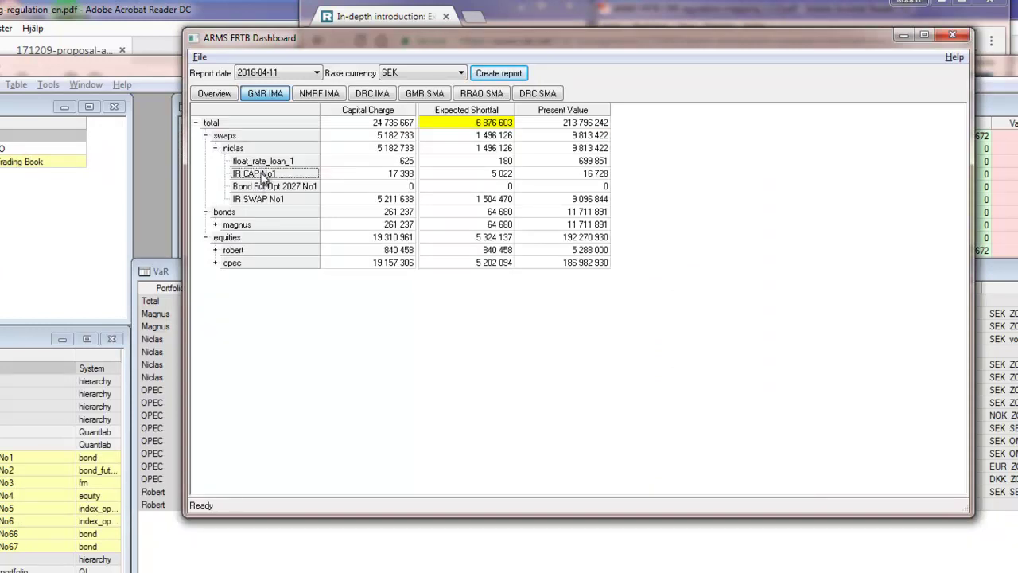
{"action": "left_click", "coordinate": [285, 183]}
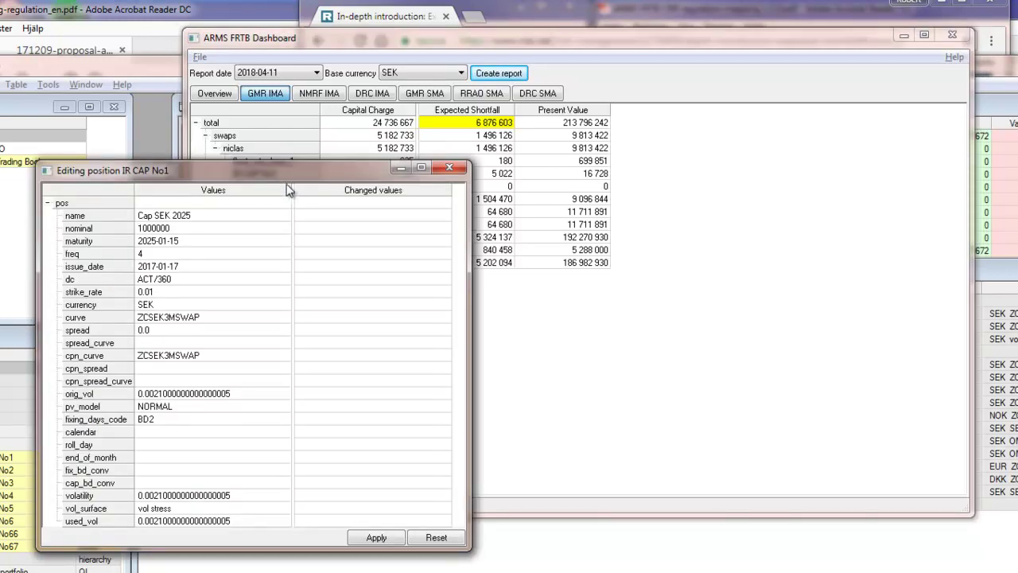
{"action": "left_click", "coordinate": [448, 167]}
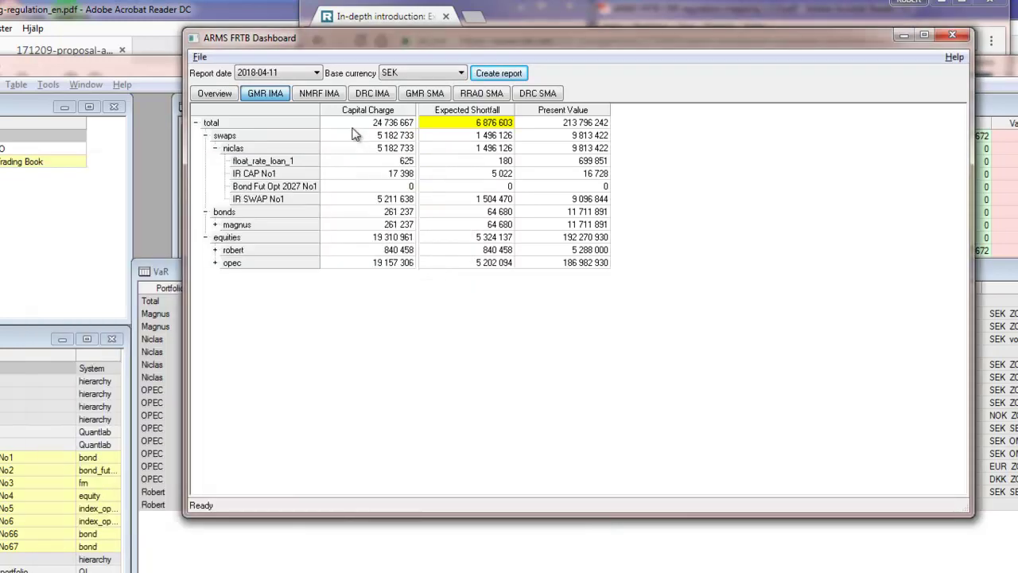
Show the GMR SMA breakdown and expand the total with its swaps, bonds and equities groups to portfolio level
{"action": "left_click", "coordinate": [420, 95]}
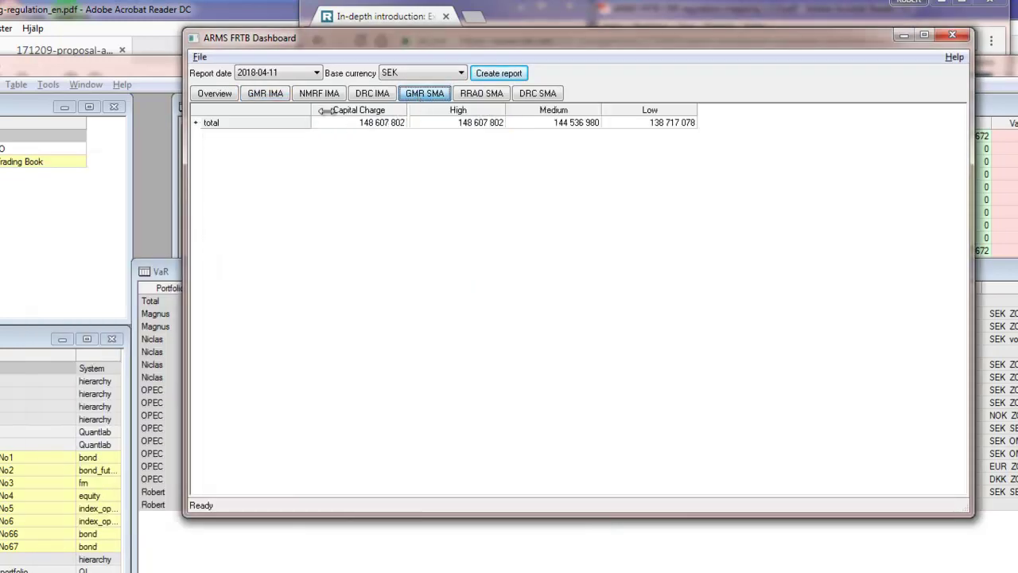
{"action": "left_click", "coordinate": [196, 122]}
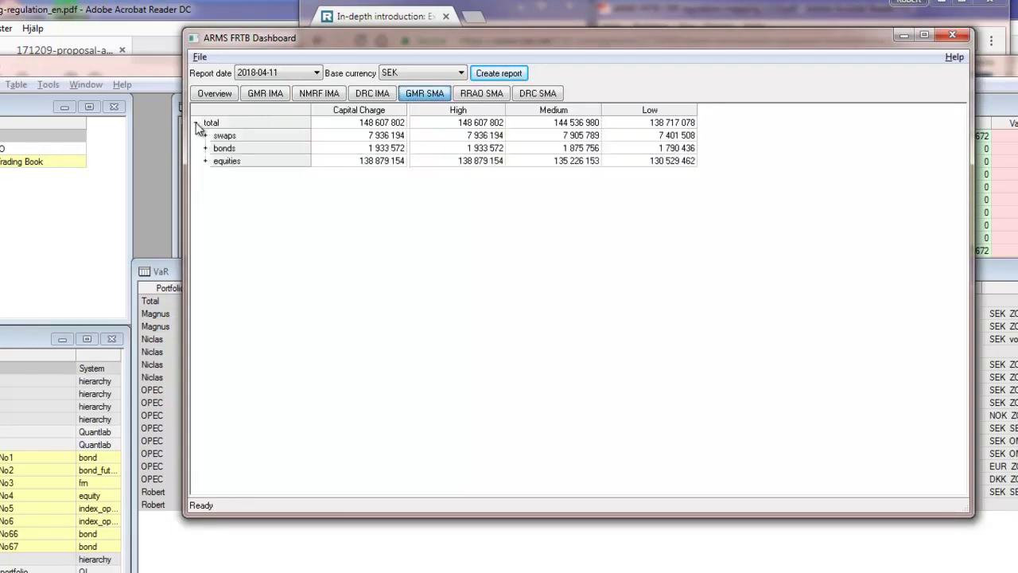
{"action": "left_click", "coordinate": [205, 136]}
{"action": "left_click", "coordinate": [205, 161]}
{"action": "left_click", "coordinate": [205, 186]}
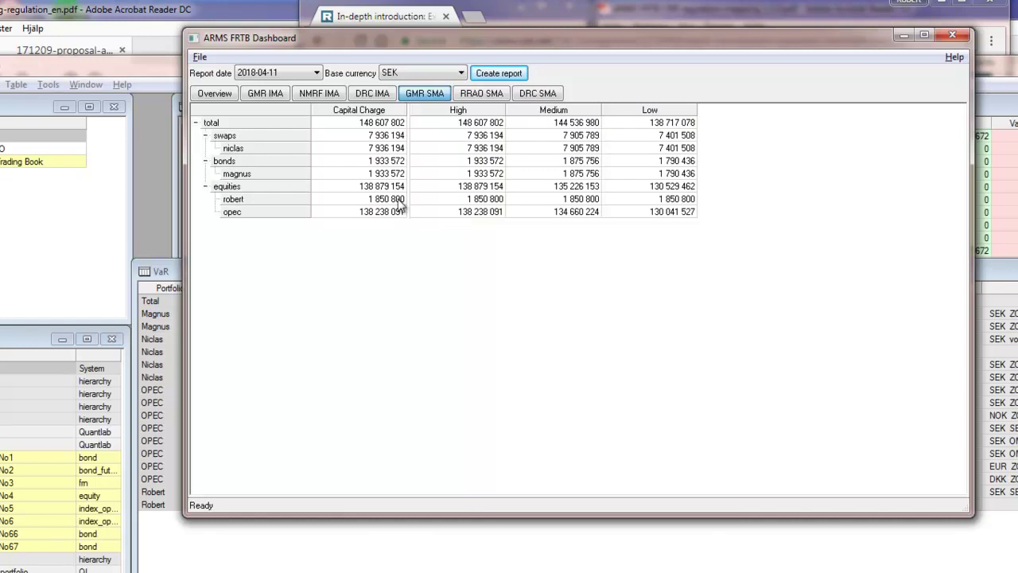
Compare the High, Medium and Low charges across the GMR SMA rows with the total's capital charge
{"action": "left_click_drag", "start_coordinate": [462, 125], "coordinate": [638, 191]}
{"action": "left_click", "coordinate": [487, 150]}
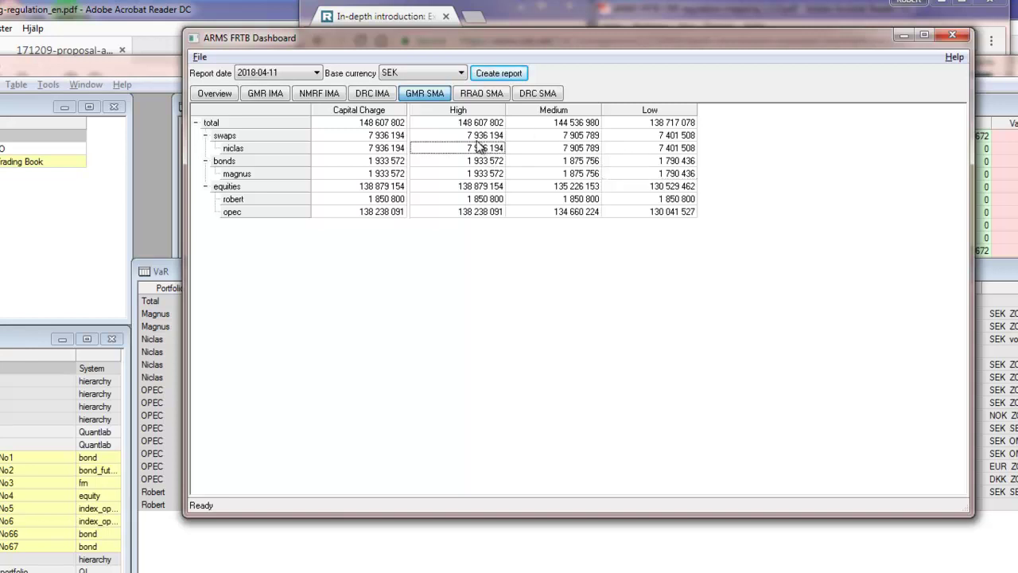
{"action": "left_click", "coordinate": [383, 124]}
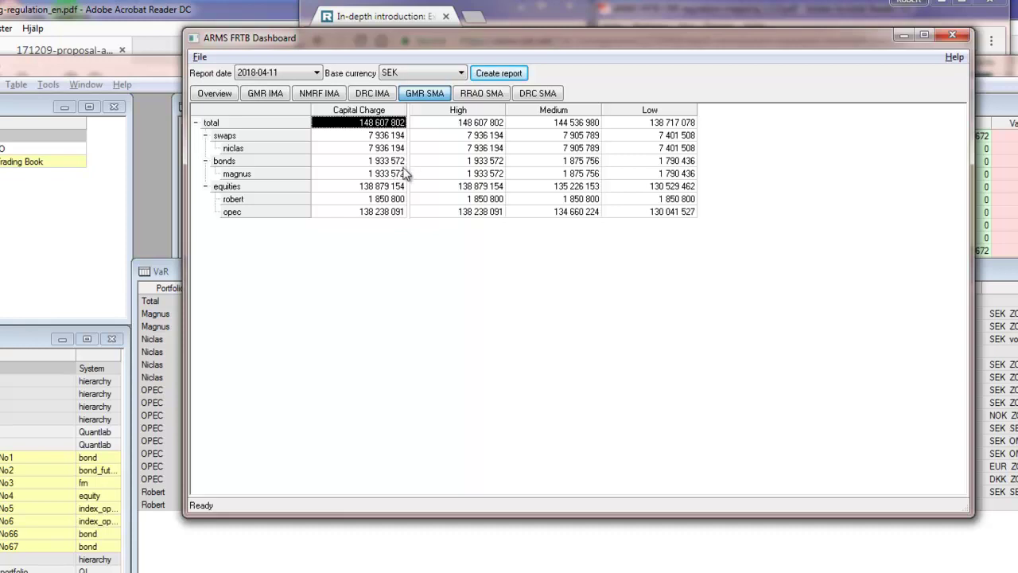
Break the bonds portfolio down by module and collapse that breakdown again
{"action": "left_click", "coordinate": [256, 173]}
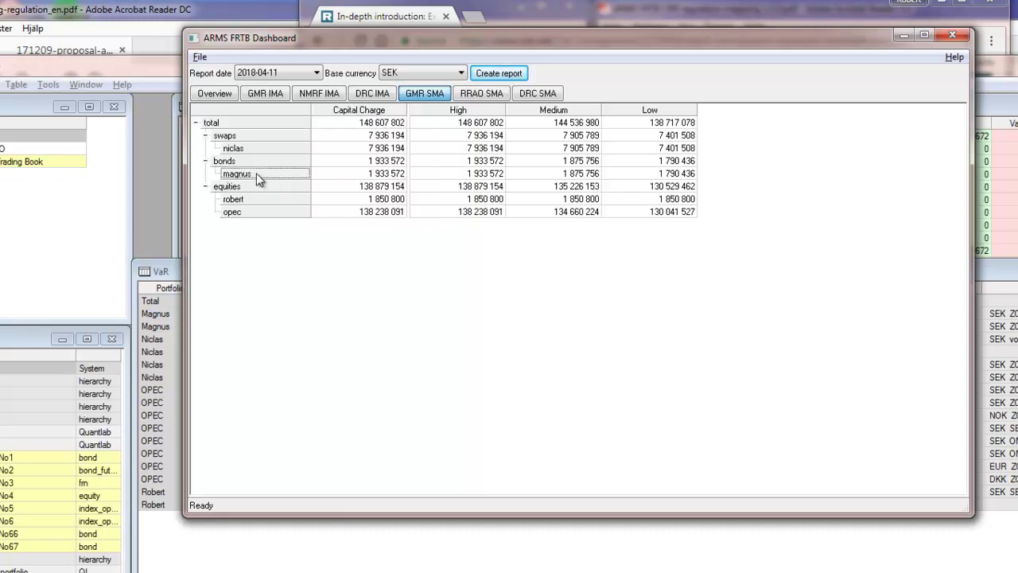
{"action": "right_click", "coordinate": [256, 173]}
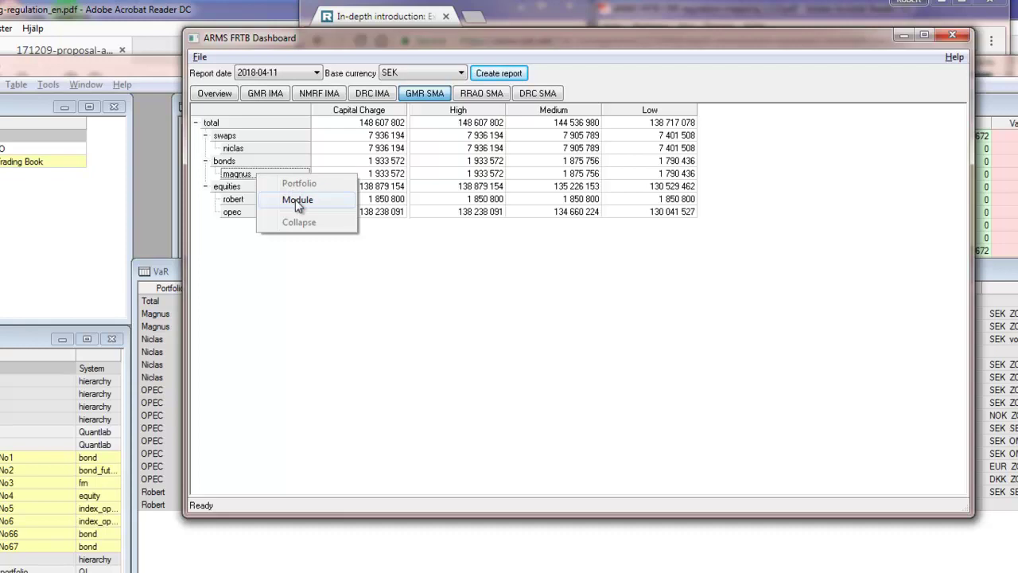
{"action": "left_click", "coordinate": [296, 199]}
{"action": "right_click", "coordinate": [271, 173]}
{"action": "left_click", "coordinate": [296, 221]}
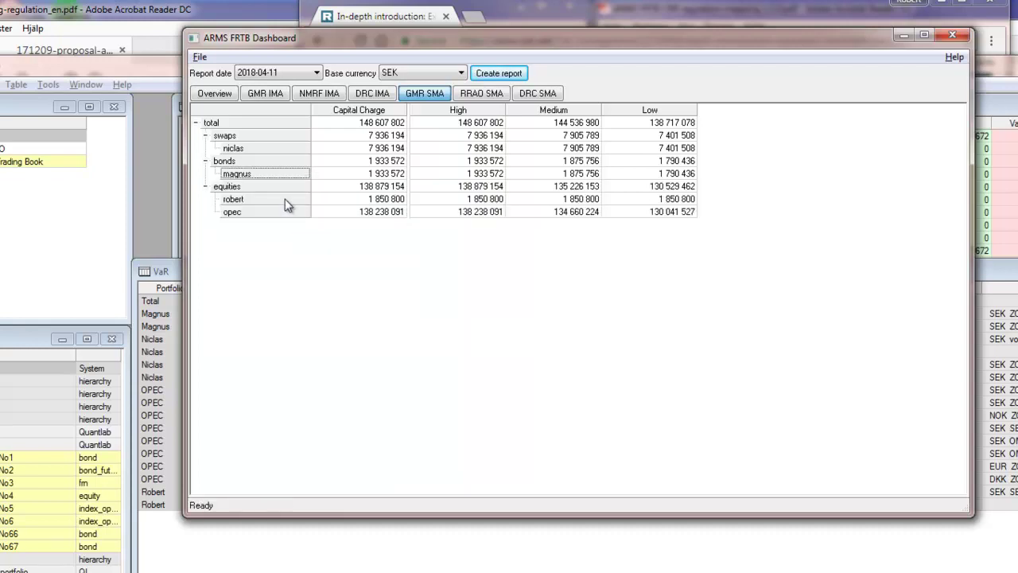
Break the swaps portfolio down by module and highlight its High charges for GIRR vega and GIRR delta
{"action": "right_click", "coordinate": [267, 154]}
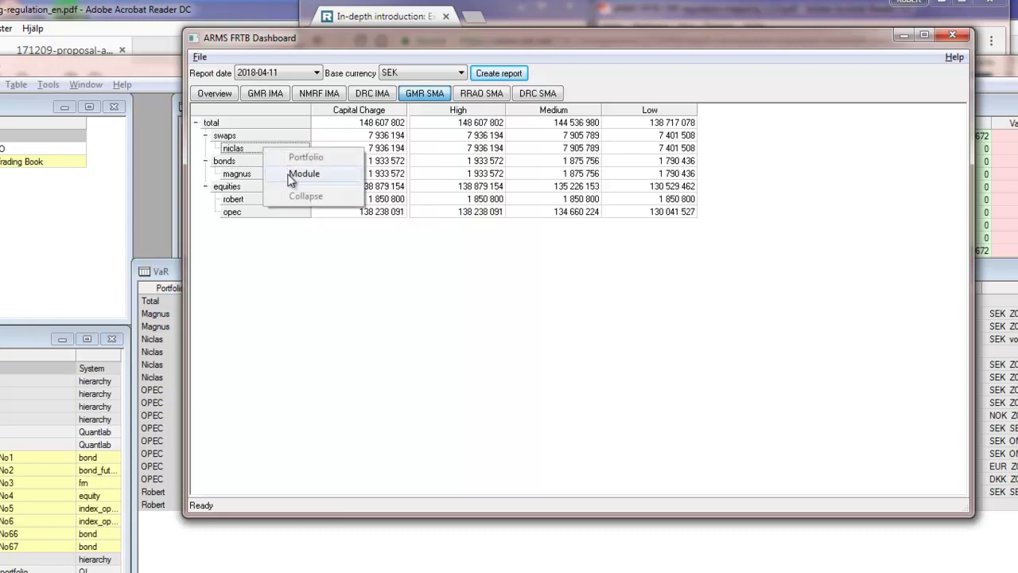
{"action": "left_click", "coordinate": [288, 181]}
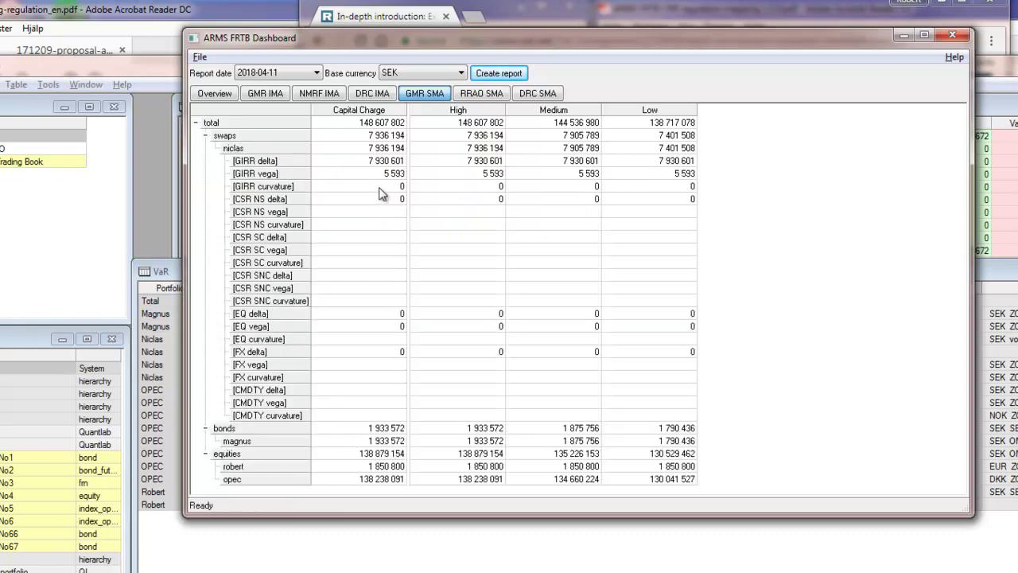
{"action": "left_click", "coordinate": [267, 173]}
{"action": "left_click", "coordinate": [476, 175]}
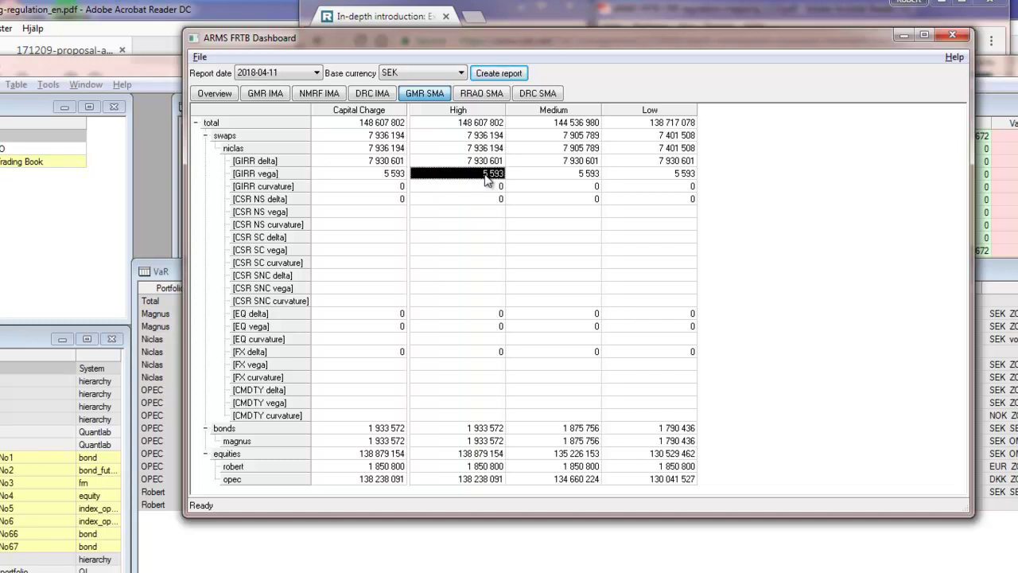
{"action": "left_click", "coordinate": [267, 163]}
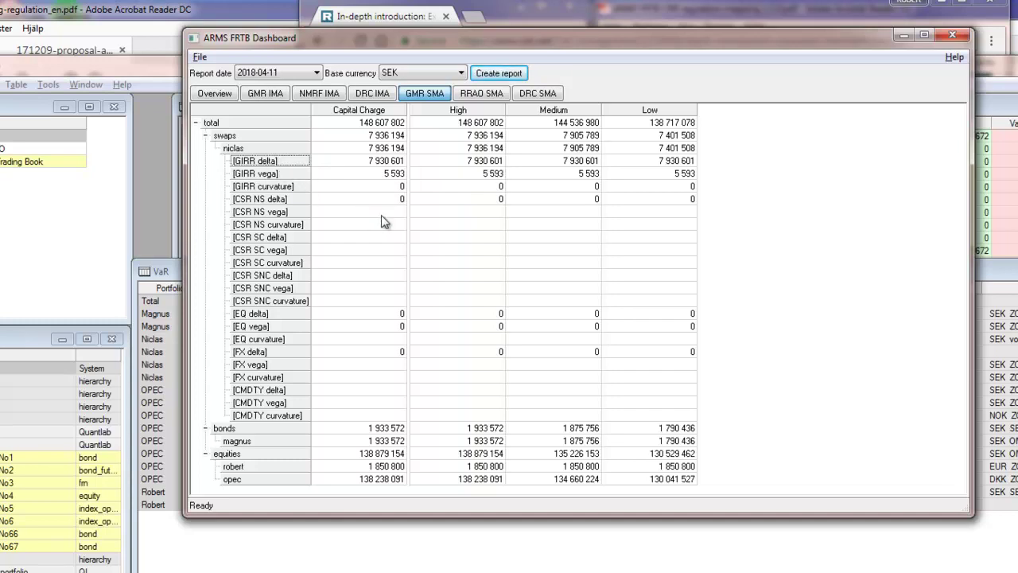
{"action": "left_click", "coordinate": [485, 162]}
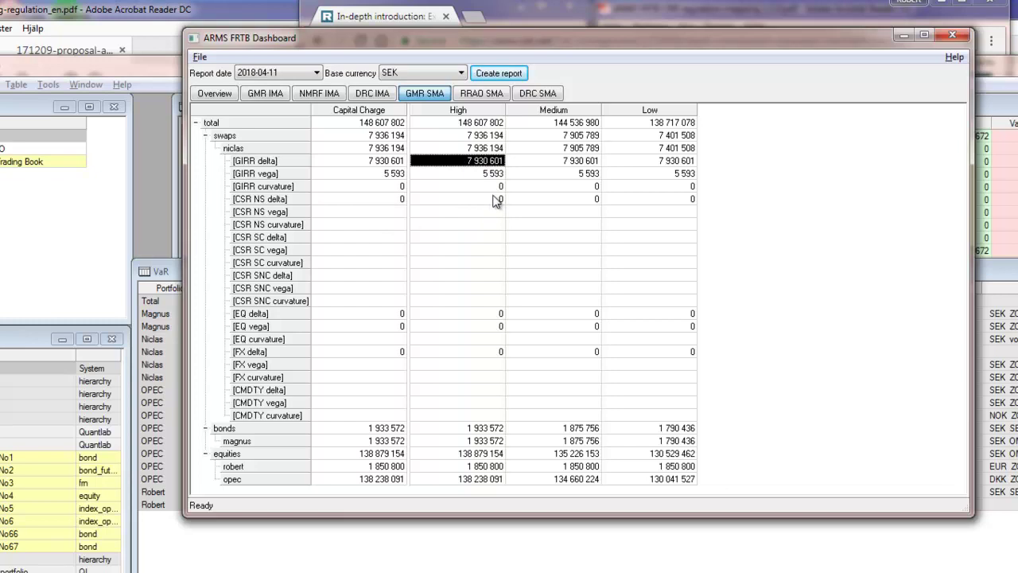
Minimize the FRTB dashboard and switch to the Quantlab window with the ARMS FRTB SMA workspace
{"action": "left_click", "coordinate": [904, 36]}
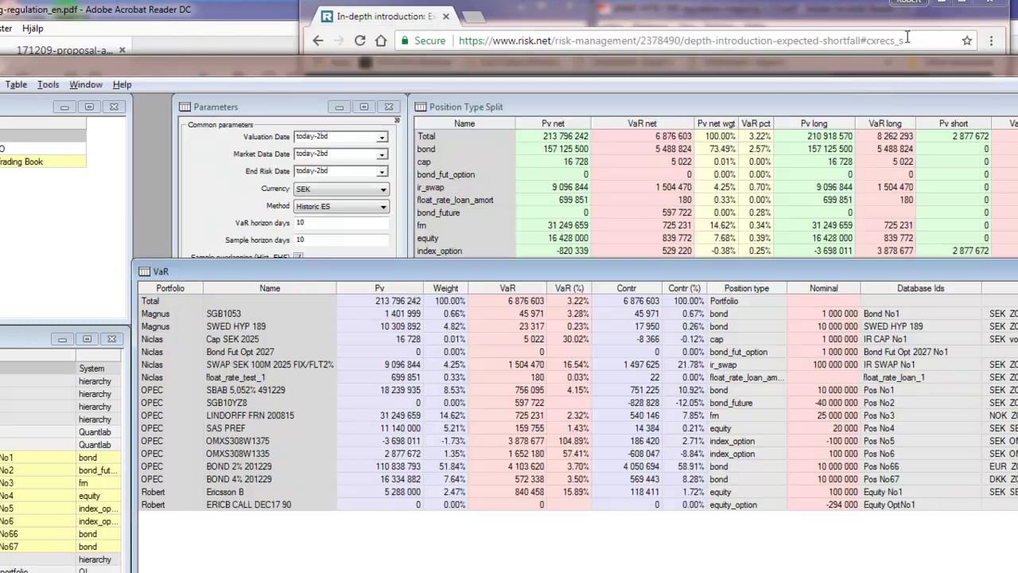
{"action": "key", "text": "alt+Tab"}
{"action": "key", "text": "alt+Tab"}
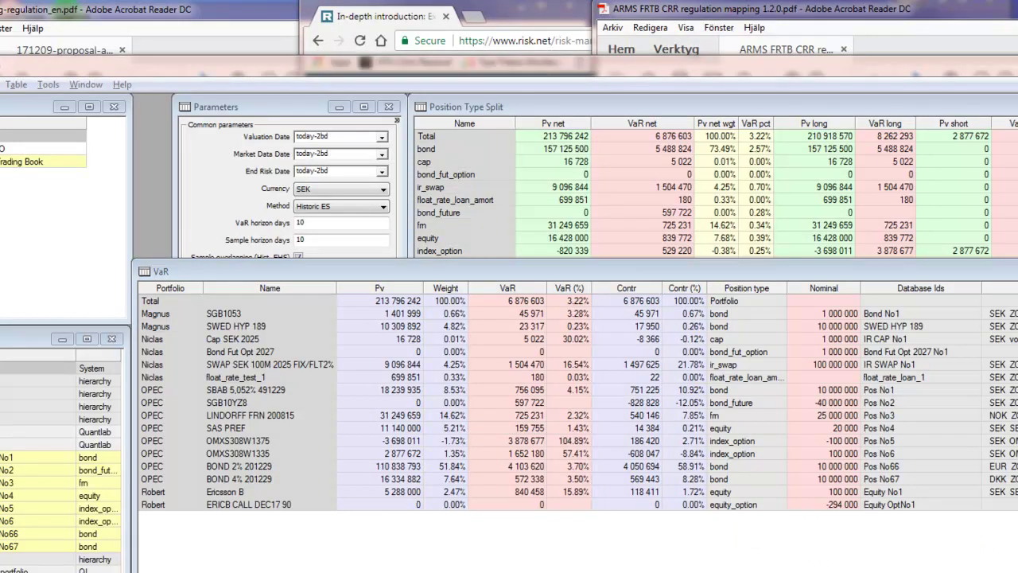
{"action": "key", "text": "alt+Tab"}
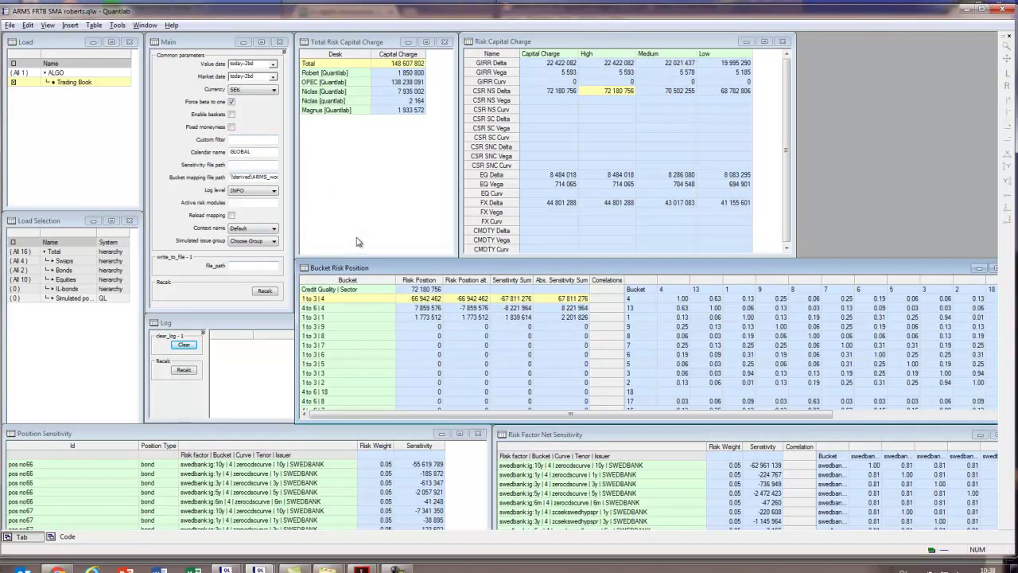
Highlight the desks, select the total capital charge, and show the bucket risk positions behind its High GIRR Delta charge
{"action": "left_click_drag", "start_coordinate": [362, 74], "coordinate": [385, 115]}
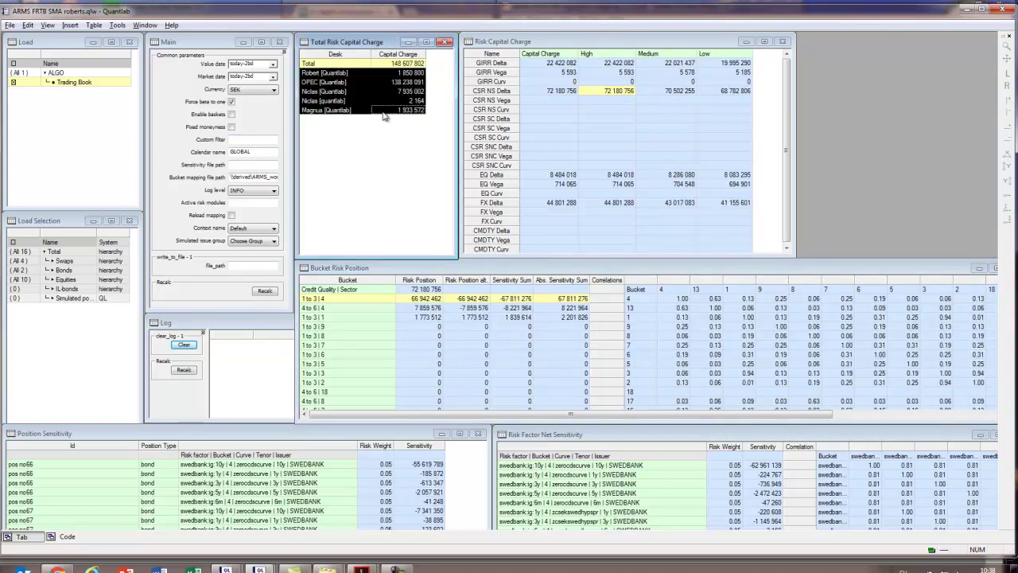
{"action": "left_click", "coordinate": [403, 82]}
{"action": "left_click", "coordinate": [403, 65]}
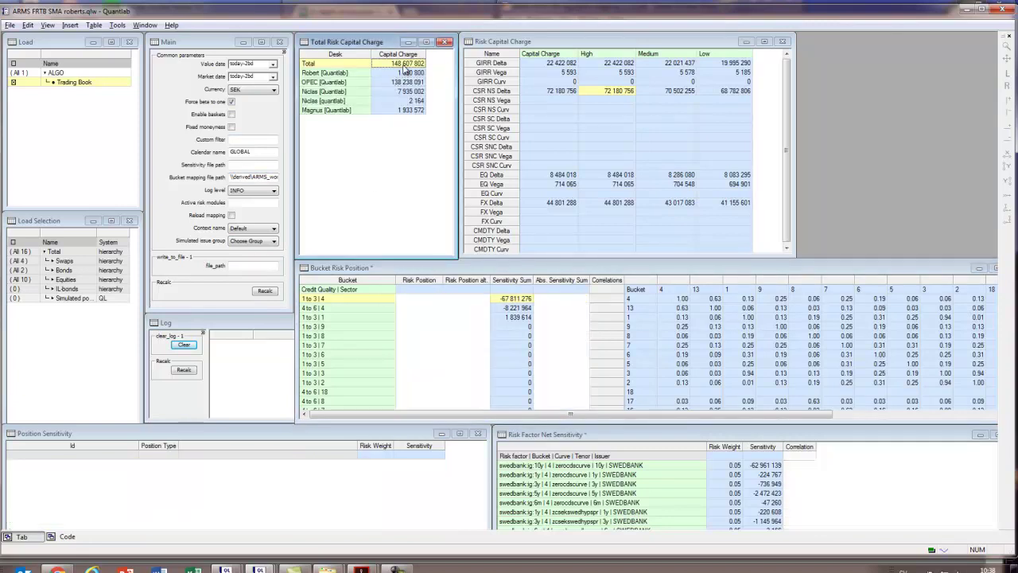
{"action": "left_click", "coordinate": [559, 65]}
{"action": "left_click", "coordinate": [589, 66]}
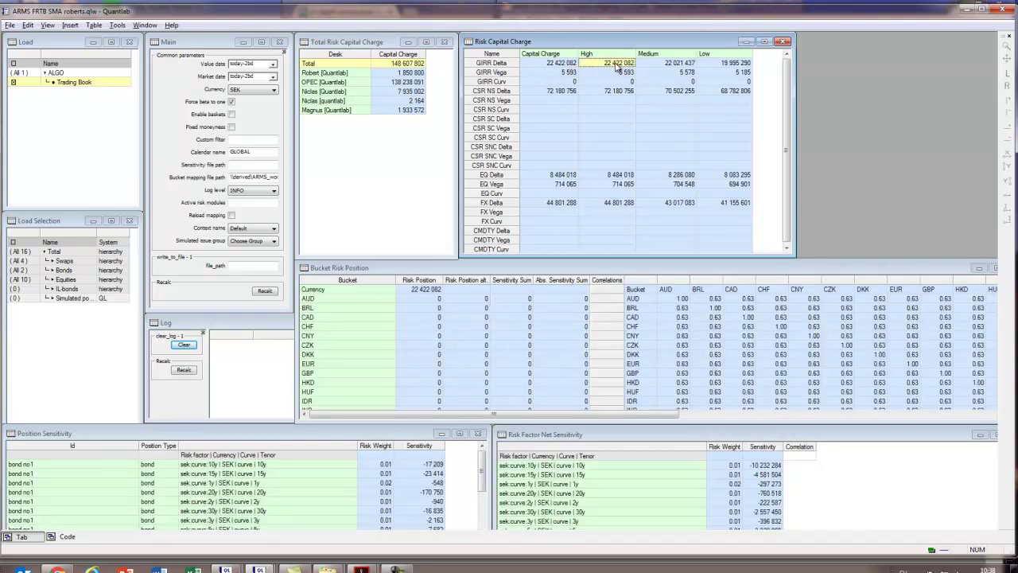
Sort the GIRR Delta buckets by largest absolute sensitivity sum and highlight that sum for the SEK bucket
{"action": "left_click", "coordinate": [526, 326]}
{"action": "left_click", "coordinate": [567, 279]}
{"action": "left_click", "coordinate": [563, 299]}
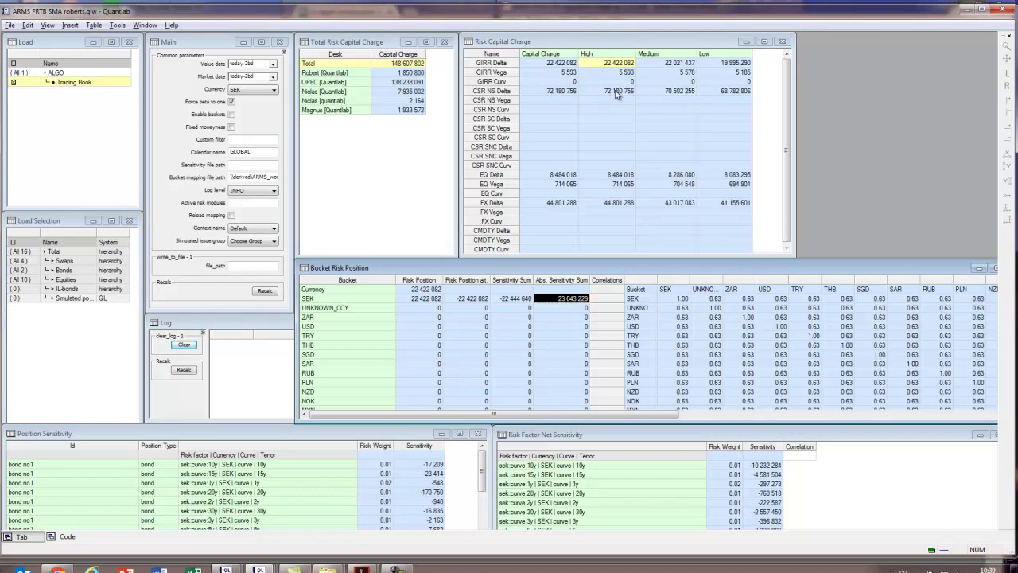
Show the buckets behind the High CSR NS Delta charge and sort them by largest absolute sensitivity sum
{"action": "left_click", "coordinate": [499, 92]}
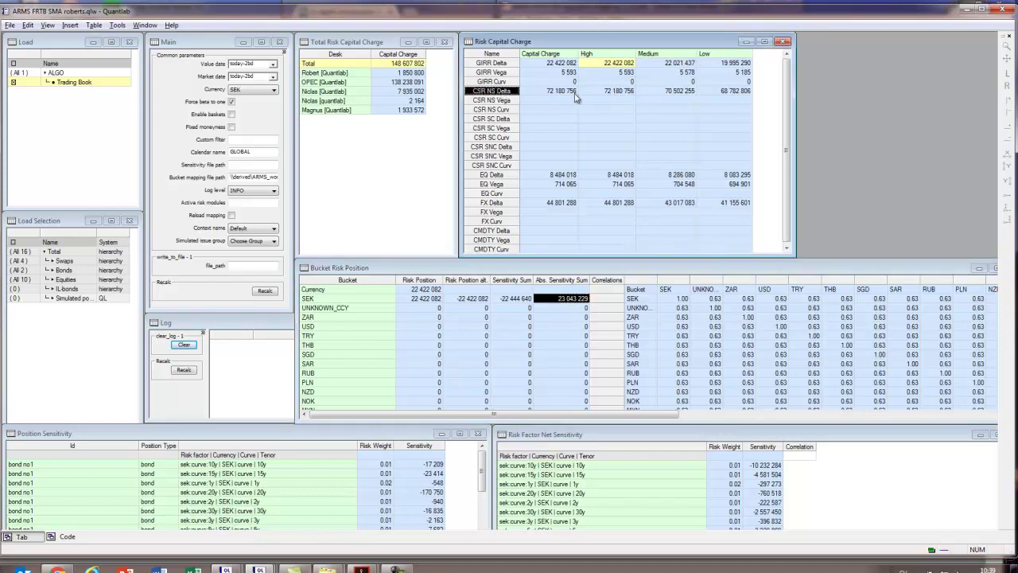
{"action": "left_click", "coordinate": [616, 92]}
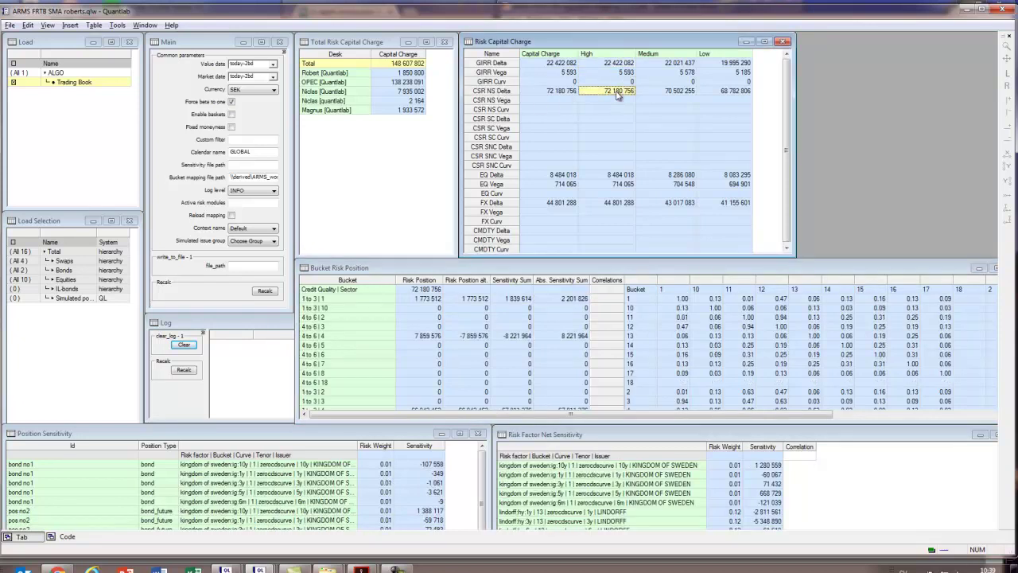
{"action": "left_click", "coordinate": [557, 280]}
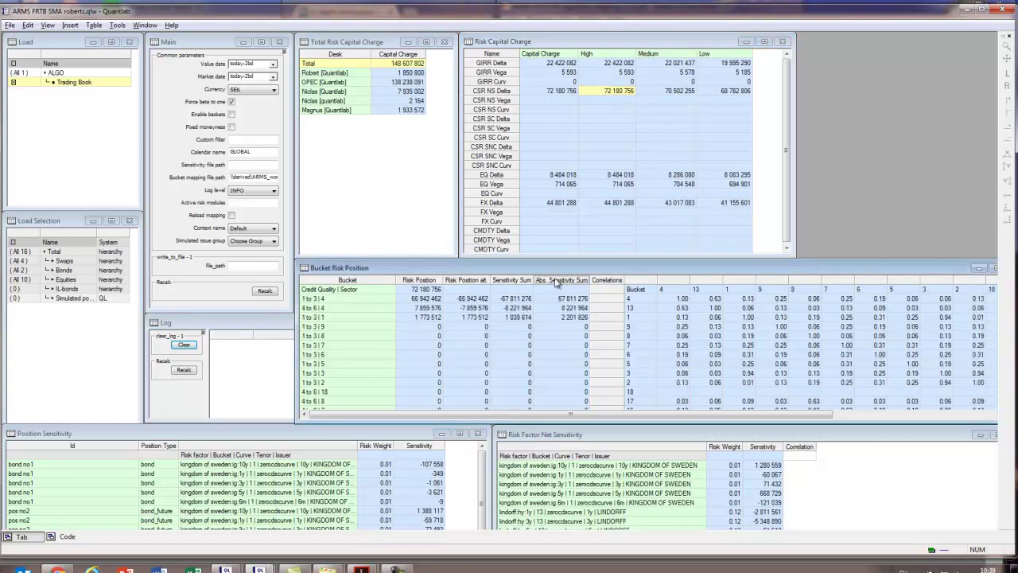
Drill into the CSR NS Delta bucket 1 to 3 | 4 and move the Position Sensitivity window up to reveal more of its rows
{"action": "left_click_drag", "start_coordinate": [349, 300], "coordinate": [563, 308]}
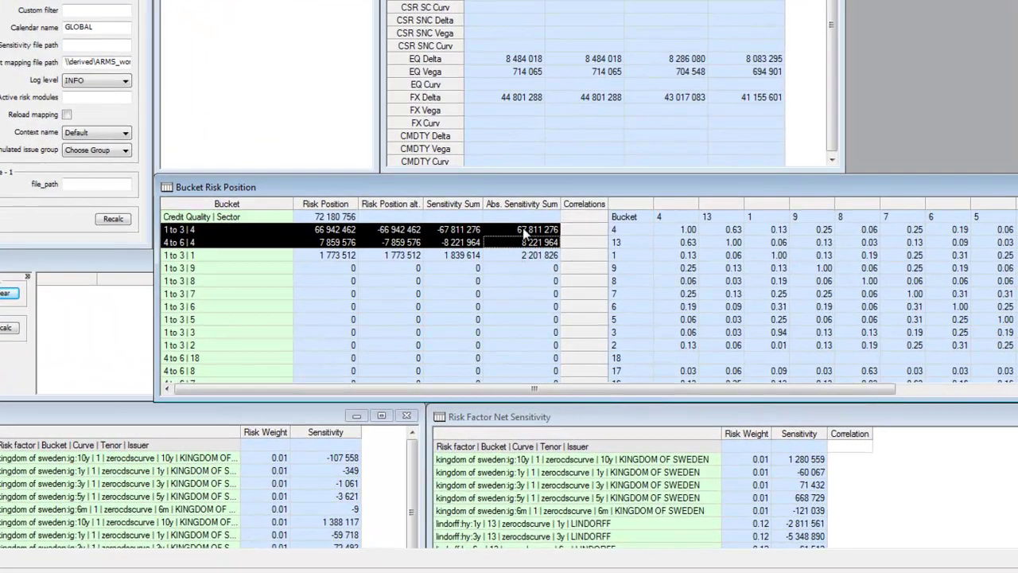
{"action": "left_click", "coordinate": [524, 231]}
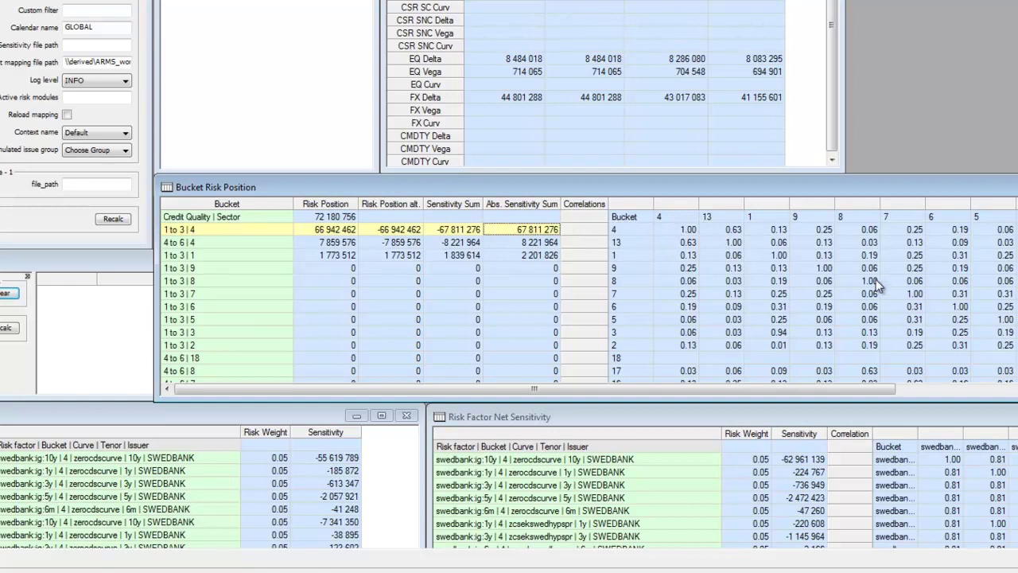
{"action": "left_click", "coordinate": [270, 422]}
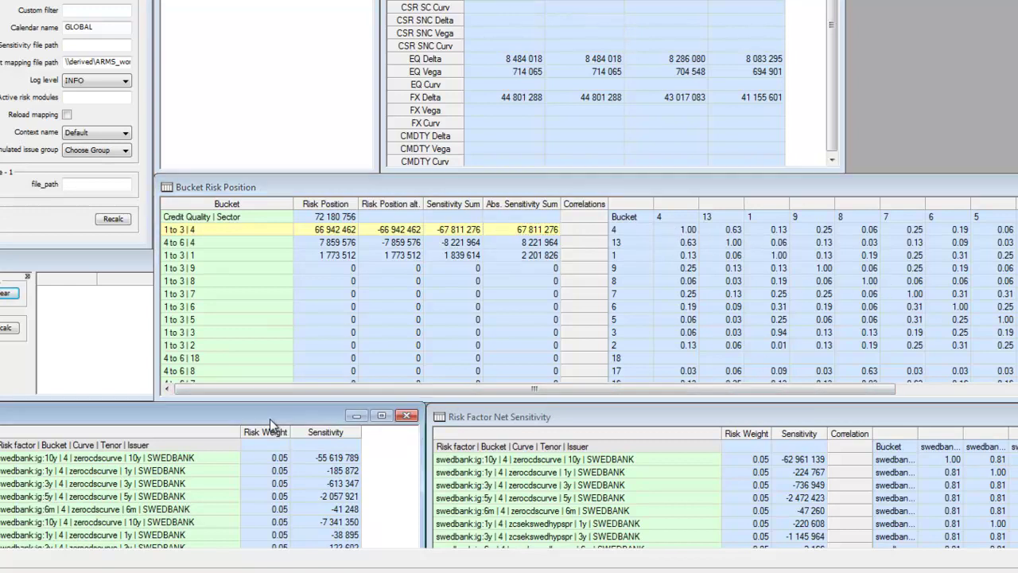
{"action": "left_click_drag", "start_coordinate": [270, 421], "coordinate": [276, 343]}
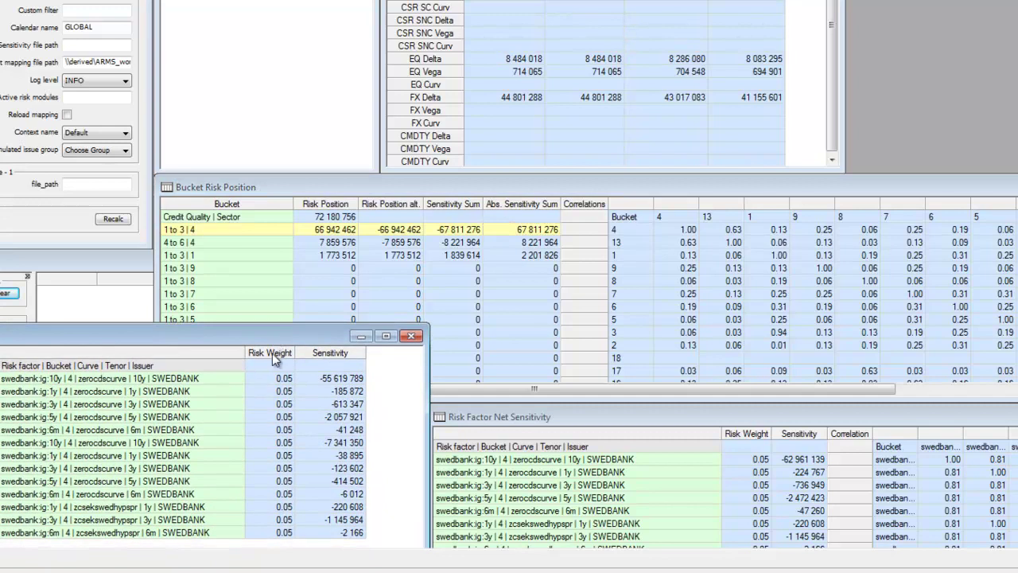
Highlight the pos no66 rows and sort the Position Sensitivity table by largest absolute sensitivity
{"action": "left_click", "coordinate": [167, 404]}
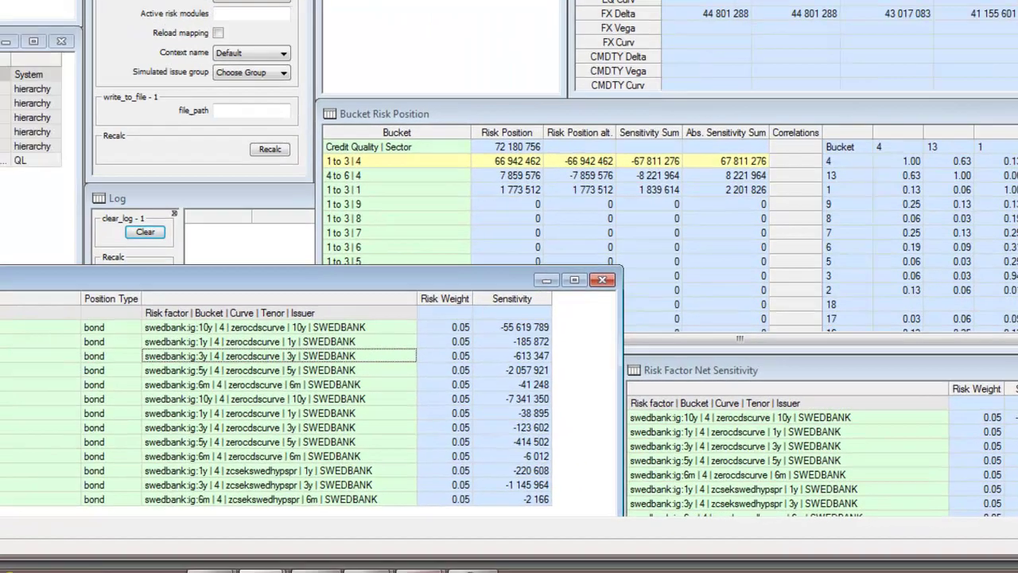
{"action": "left_click_drag", "start_coordinate": [84, 263], "coordinate": [740, 334]}
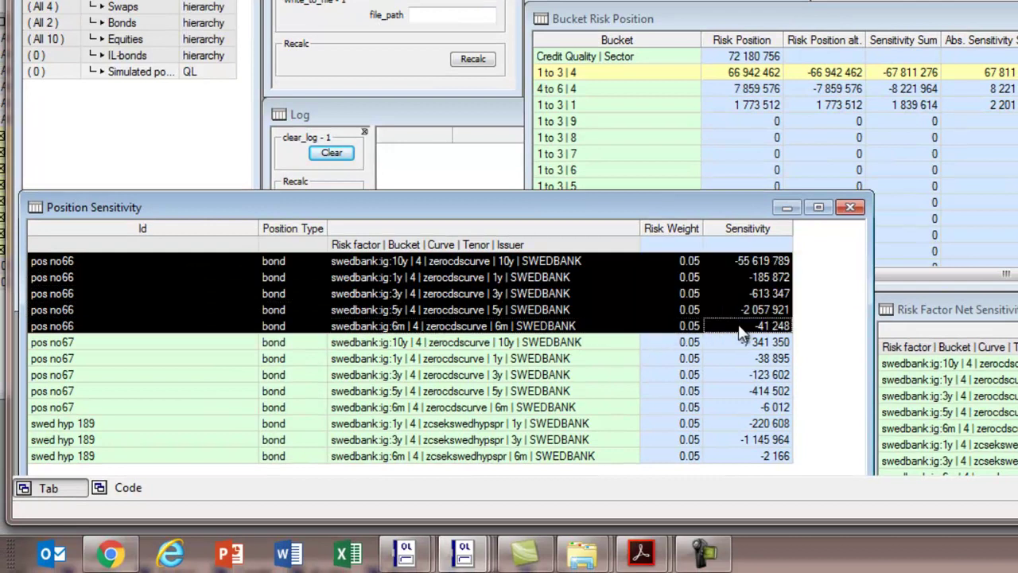
{"action": "left_click", "coordinate": [762, 229]}
{"action": "left_click", "coordinate": [765, 229]}
Highlight the sensitivity, risk factor and risk weight of the largest position in the Position Sensitivity table
{"action": "left_click", "coordinate": [748, 265]}
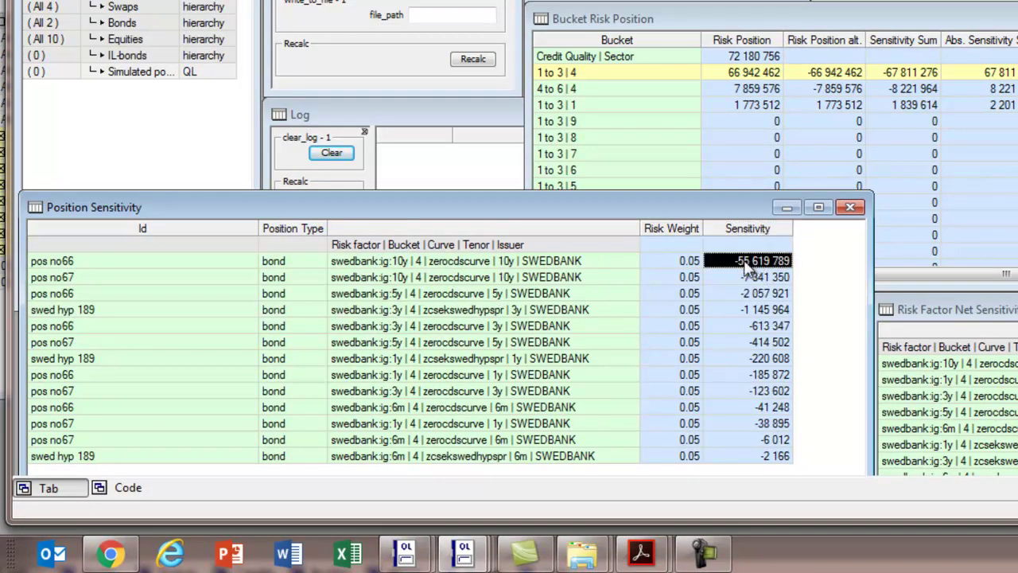
{"action": "left_click", "coordinate": [525, 261]}
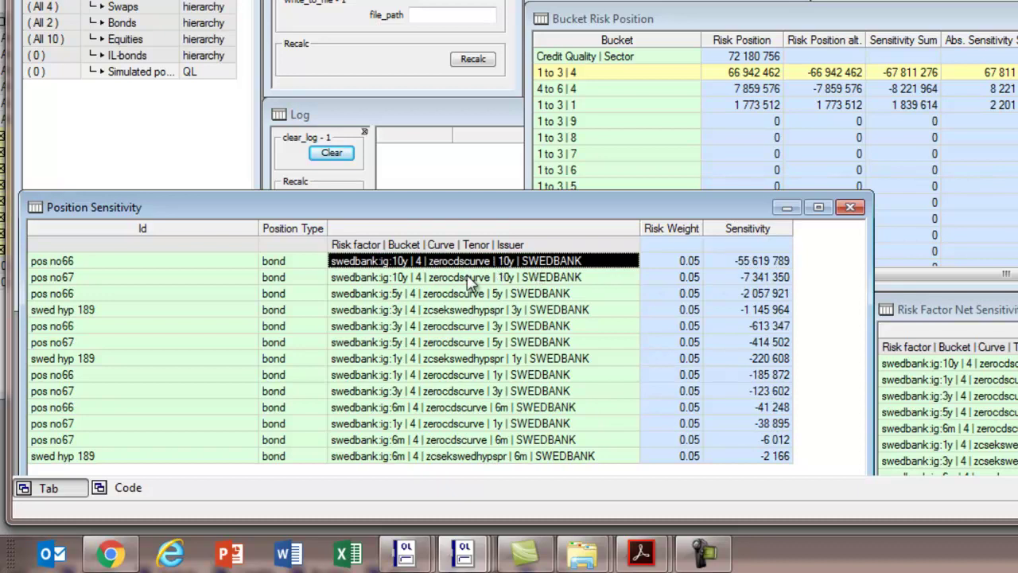
{"action": "left_click", "coordinate": [682, 262]}
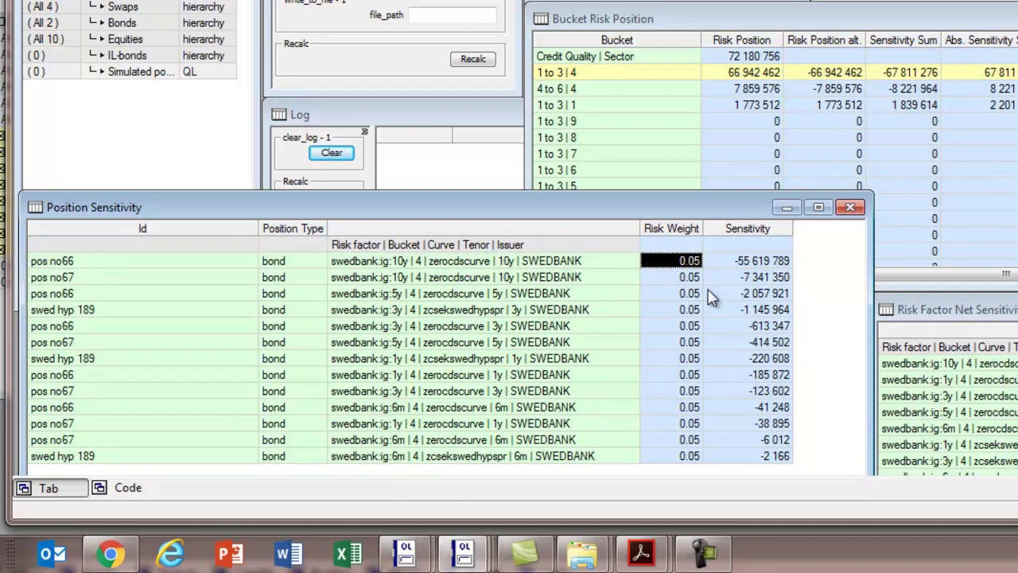
Highlight the 10y SWEDBANK net risk factor, sort Risk Factor Net Sensitivity by largest absolute sensitivity, and select its sensitivity value
{"action": "left_click_drag", "start_coordinate": [994, 310], "coordinate": [1001, 213]}
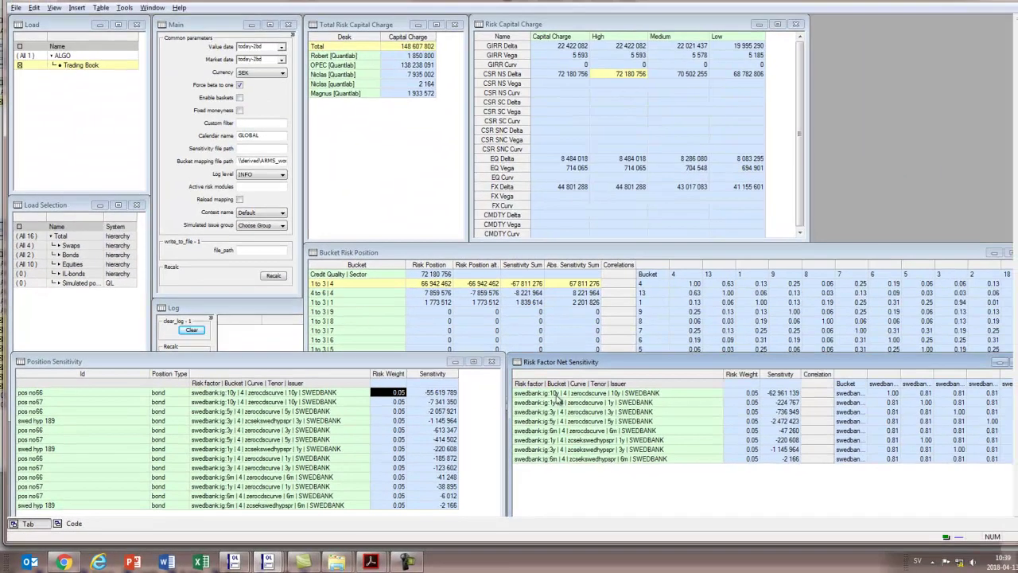
{"action": "left_click", "coordinate": [565, 393]}
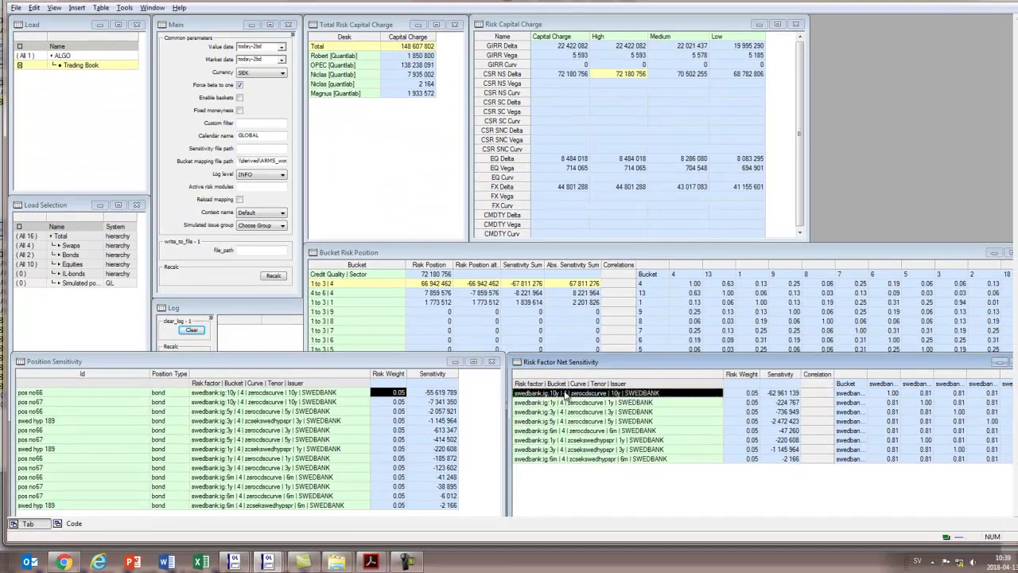
{"action": "left_click", "coordinate": [787, 376]}
{"action": "left_click", "coordinate": [770, 393]}
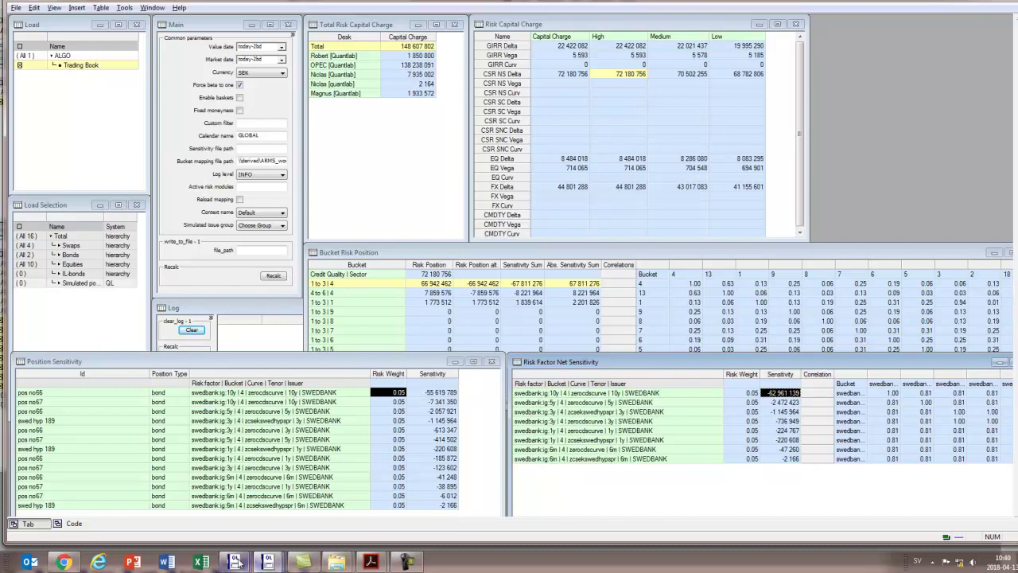
Switch to the ARMS FRTB IMA workspace and select the total capital charge in Aggregated IMCC
{"action": "mouse_move", "coordinate": [268, 564]}
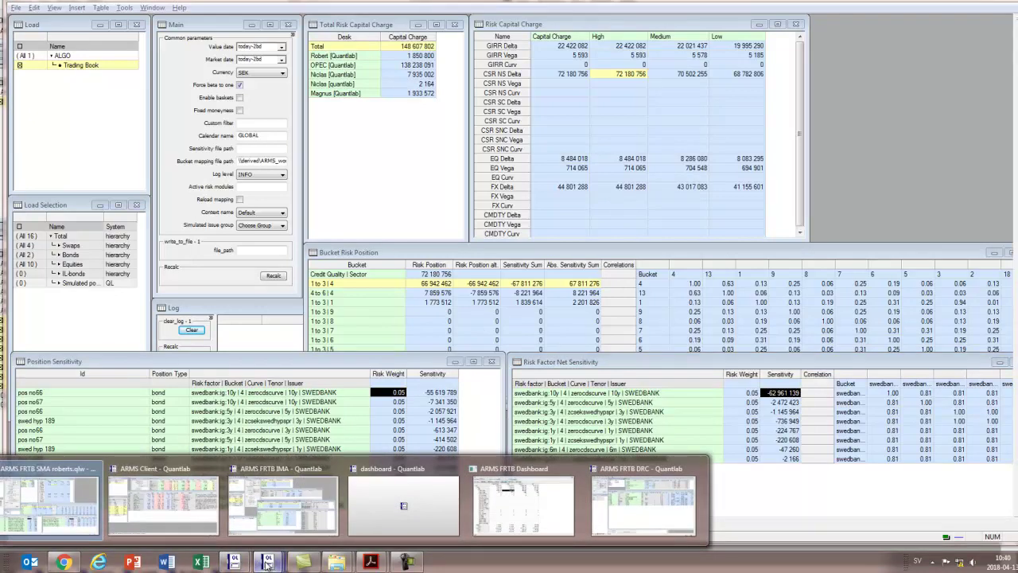
{"action": "left_click", "coordinate": [285, 502]}
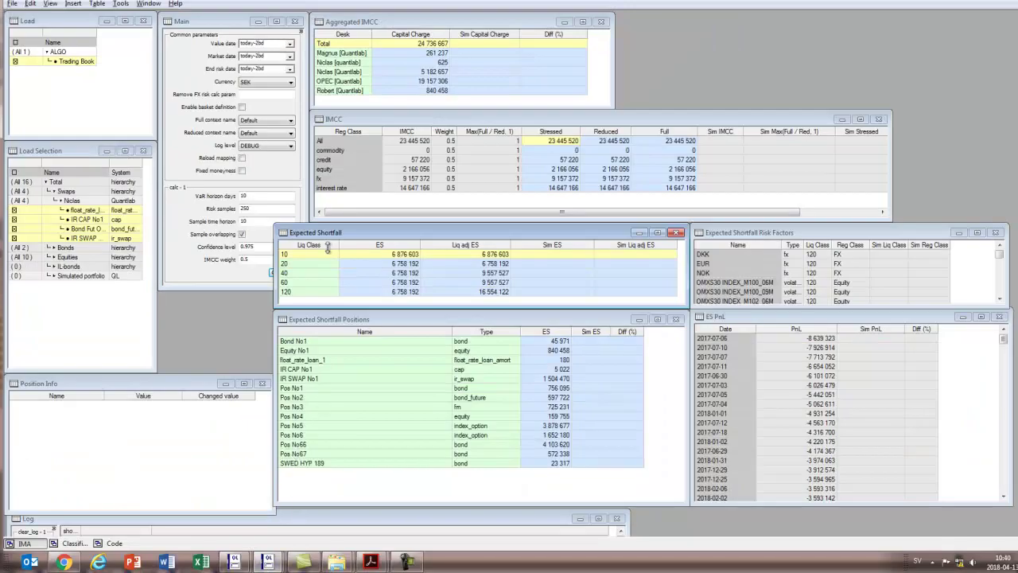
{"action": "left_click", "coordinate": [241, 133]}
{"action": "left_click", "coordinate": [385, 63]}
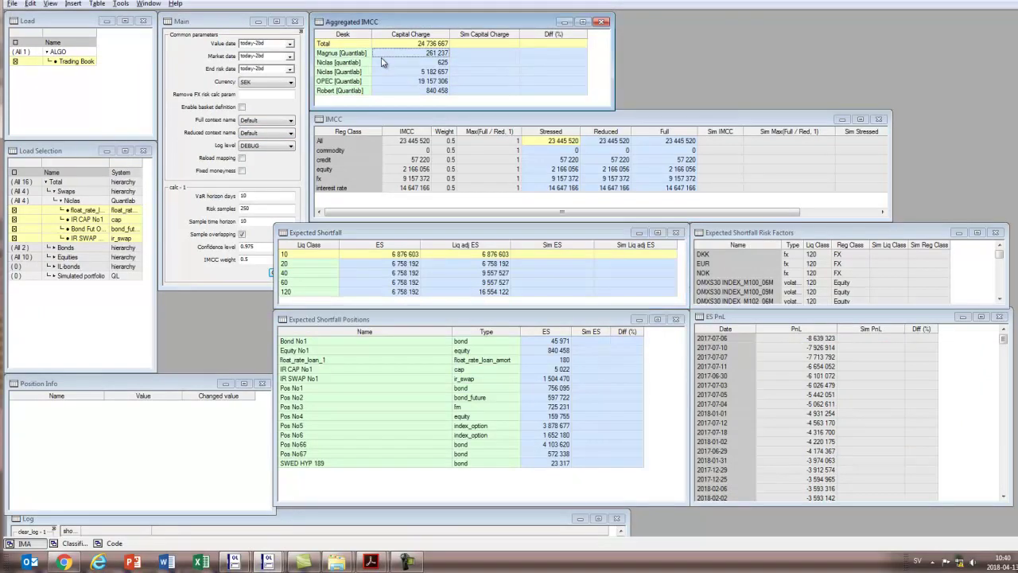
{"action": "left_click", "coordinate": [426, 45]}
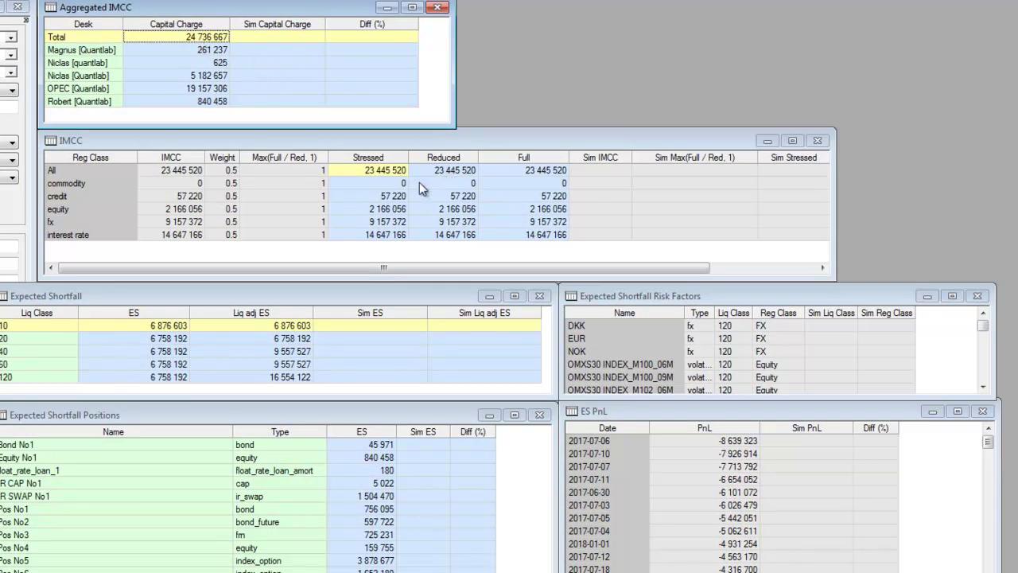
Highlight the Full and Stressed charges for all regulatory classes, and the IMCC values from credit to interest rate
{"action": "left_click", "coordinate": [531, 174]}
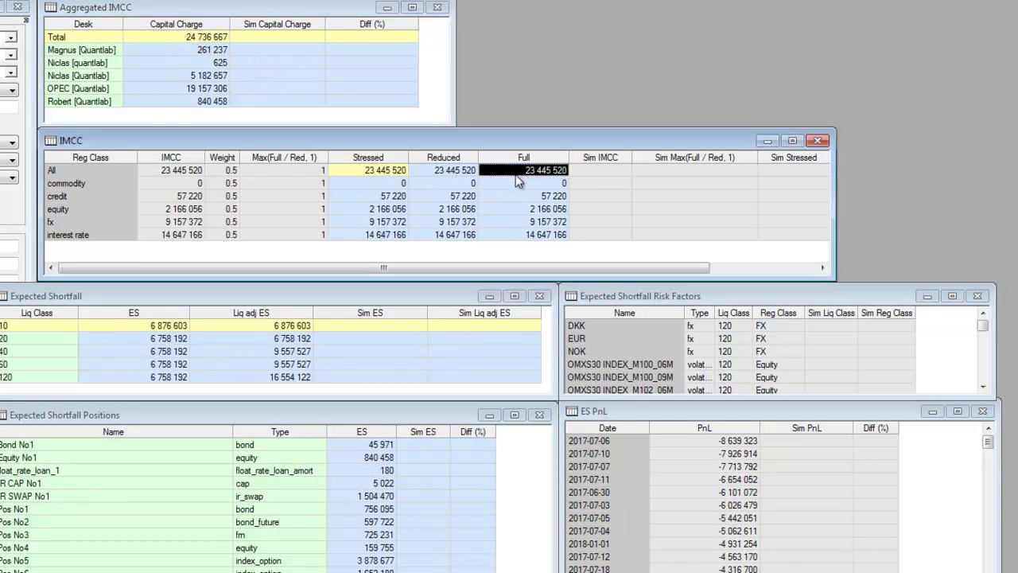
{"action": "left_click", "coordinate": [443, 157]}
{"action": "left_click", "coordinate": [396, 173]}
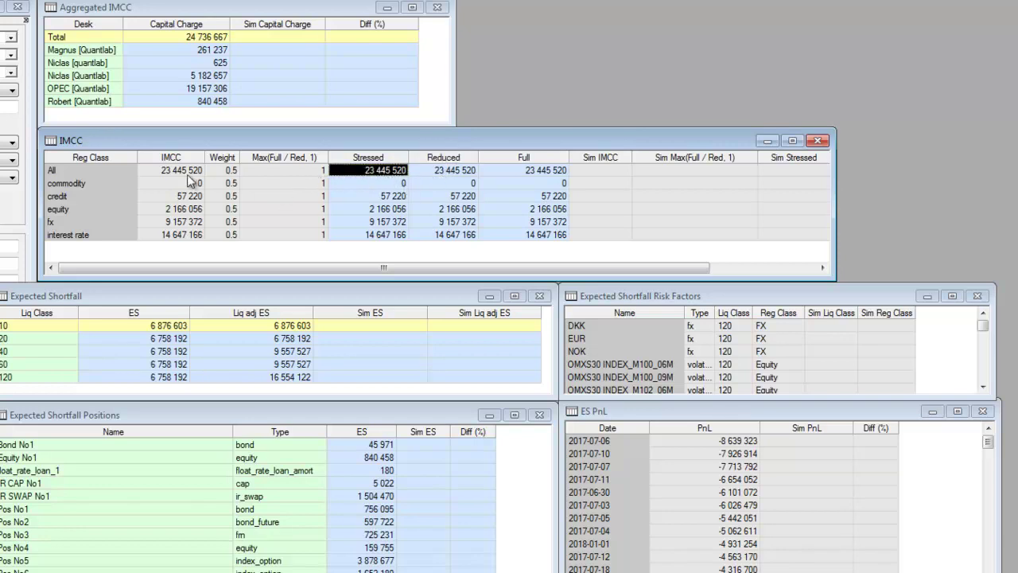
{"action": "left_click_drag", "start_coordinate": [175, 196], "coordinate": [172, 239]}
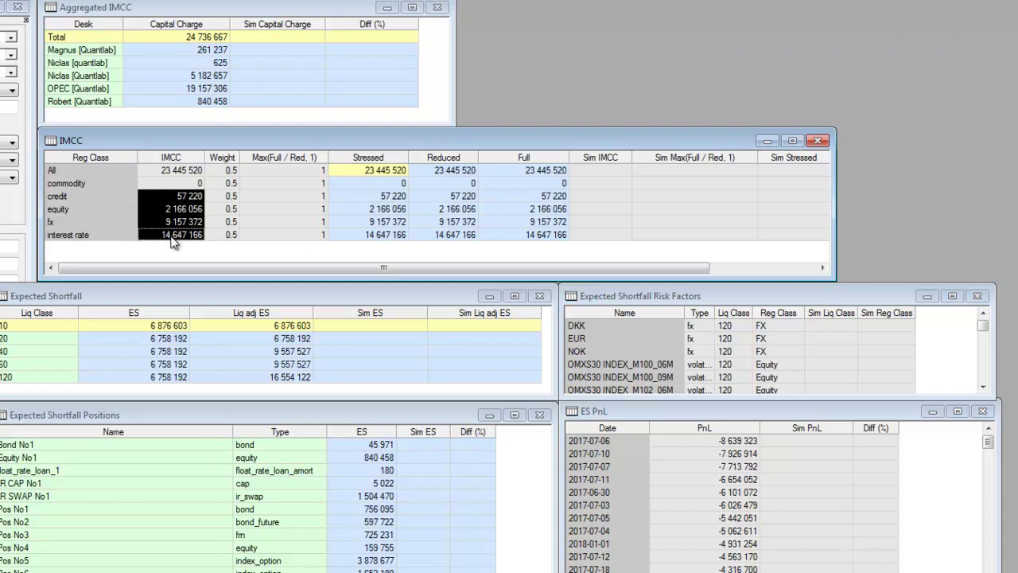
{"action": "left_click", "coordinate": [171, 243]}
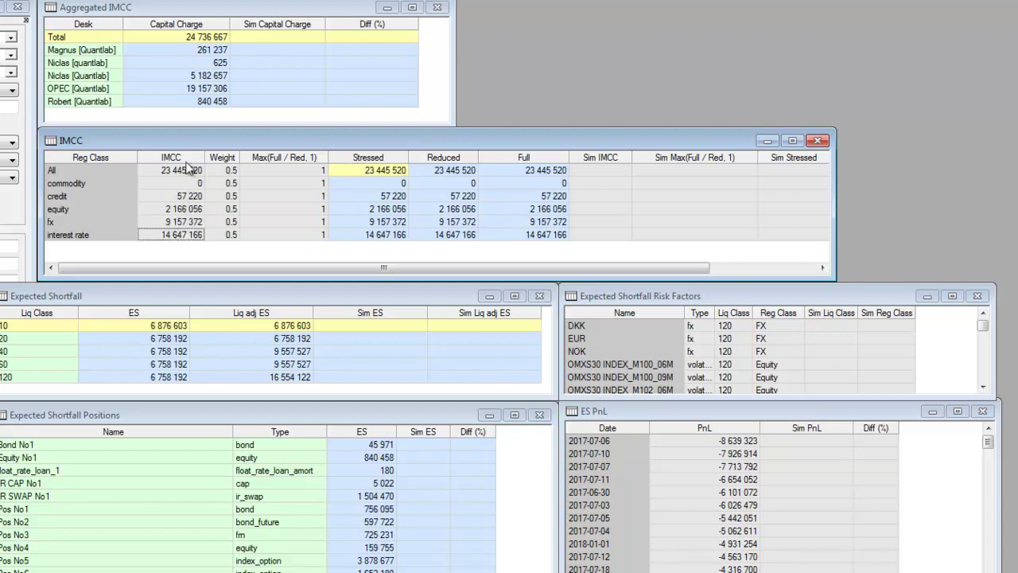
Drill into the Stressed interest rate charge at liquidity class 10 and highlight liquidity classes 20 and 40
{"action": "left_click", "coordinate": [388, 171]}
{"action": "left_click", "coordinate": [390, 237]}
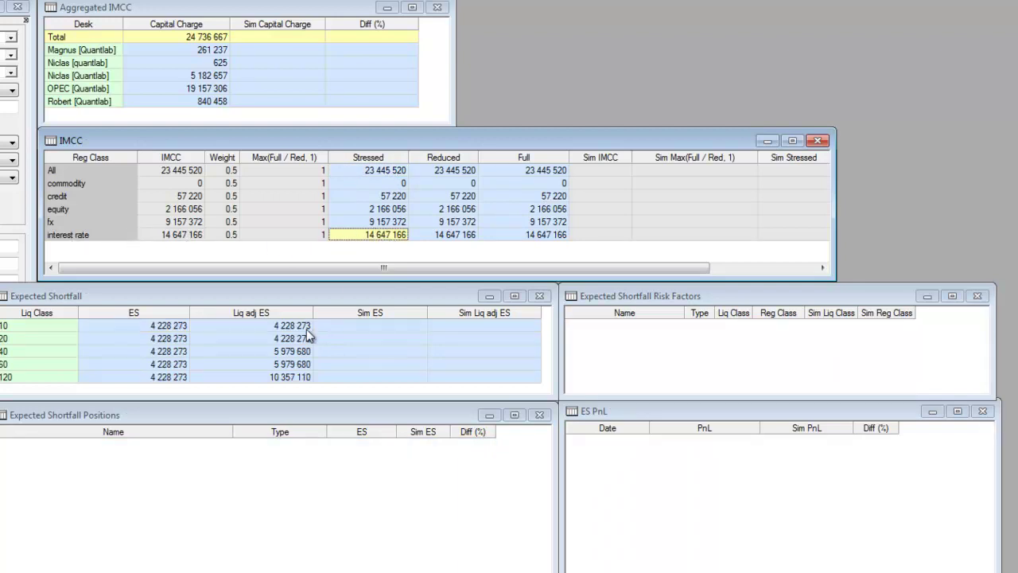
{"action": "left_click", "coordinate": [241, 324]}
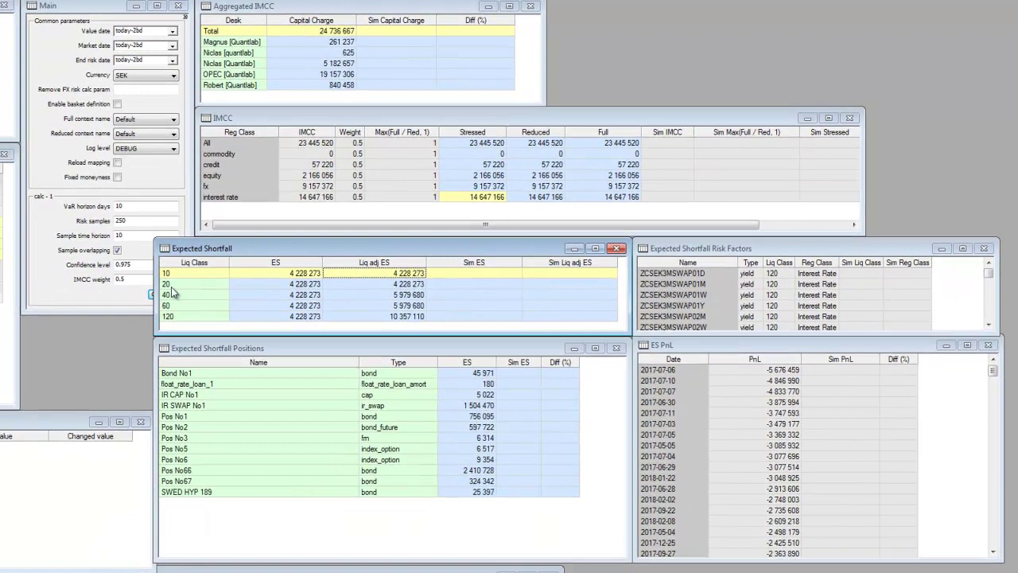
{"action": "left_click", "coordinate": [174, 283]}
{"action": "left_click", "coordinate": [181, 296]}
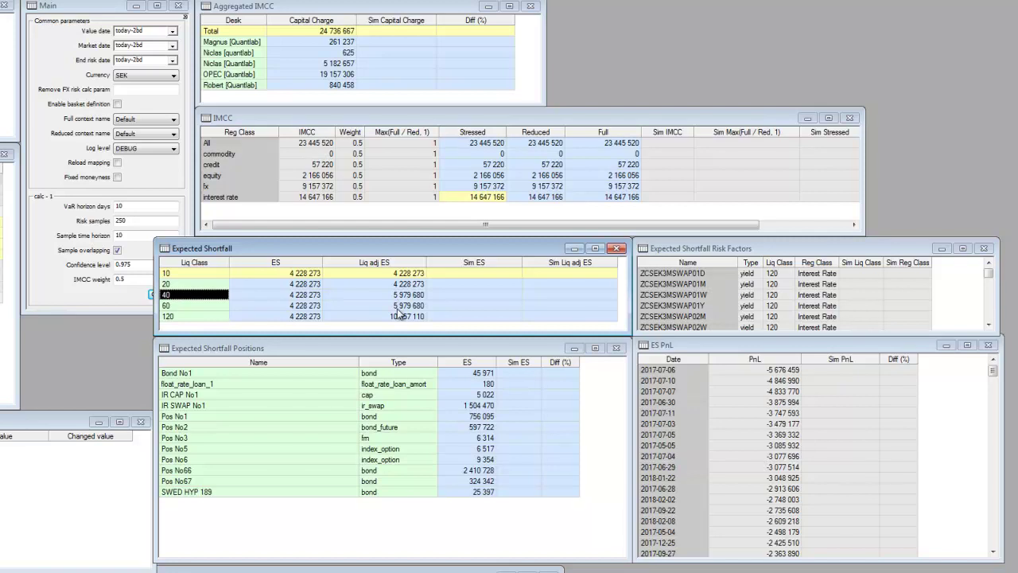
Highlight the expected shortfall positions, the IR SWAP No1 ES value, and the largest losses in ES PnL
{"action": "left_click_drag", "start_coordinate": [205, 388], "coordinate": [222, 459]}
{"action": "left_click", "coordinate": [469, 407]}
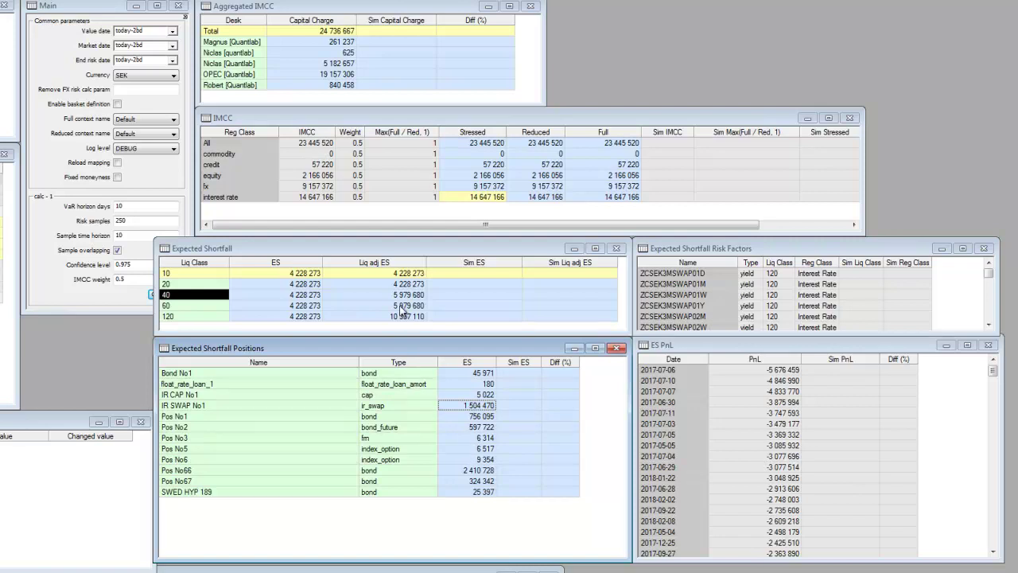
{"action": "left_click_drag", "start_coordinate": [792, 370], "coordinate": [781, 447]}
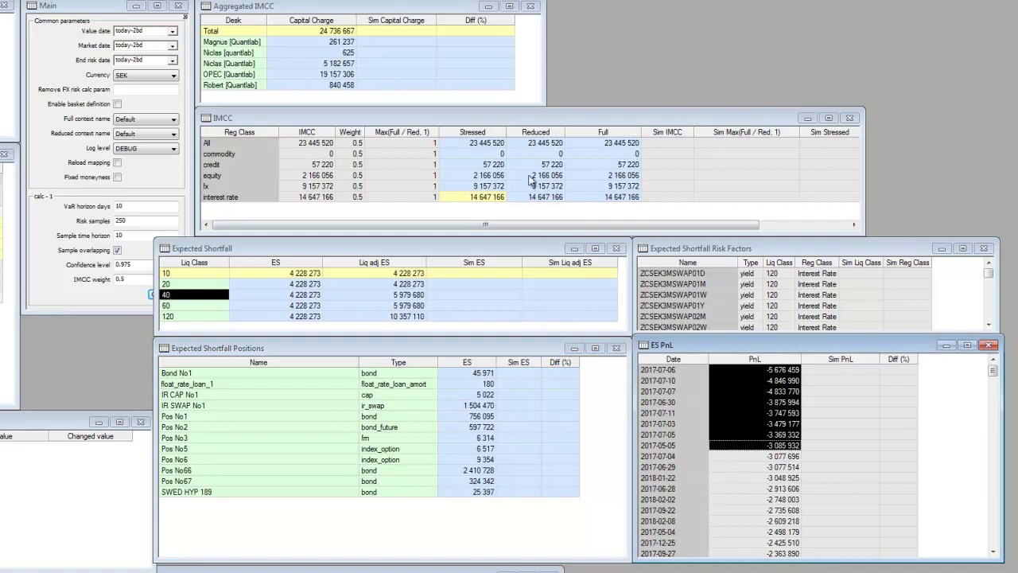
Drill into the Stressed credit charge at liquidity class 120 and highlight the credit IMCC value
{"action": "left_click", "coordinate": [491, 143]}
{"action": "left_click", "coordinate": [487, 164]}
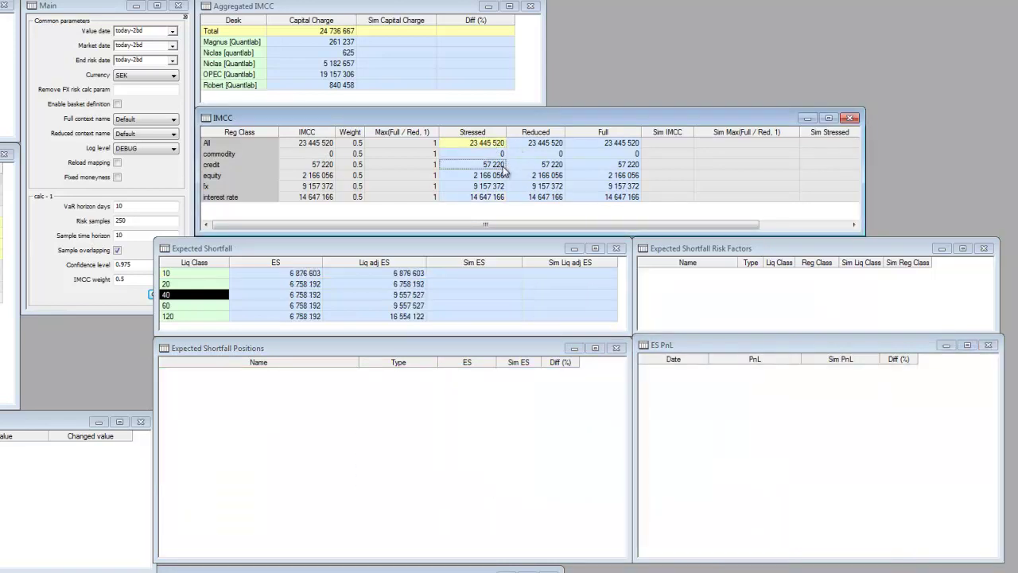
{"action": "left_click", "coordinate": [412, 273]}
{"action": "left_click", "coordinate": [405, 316]}
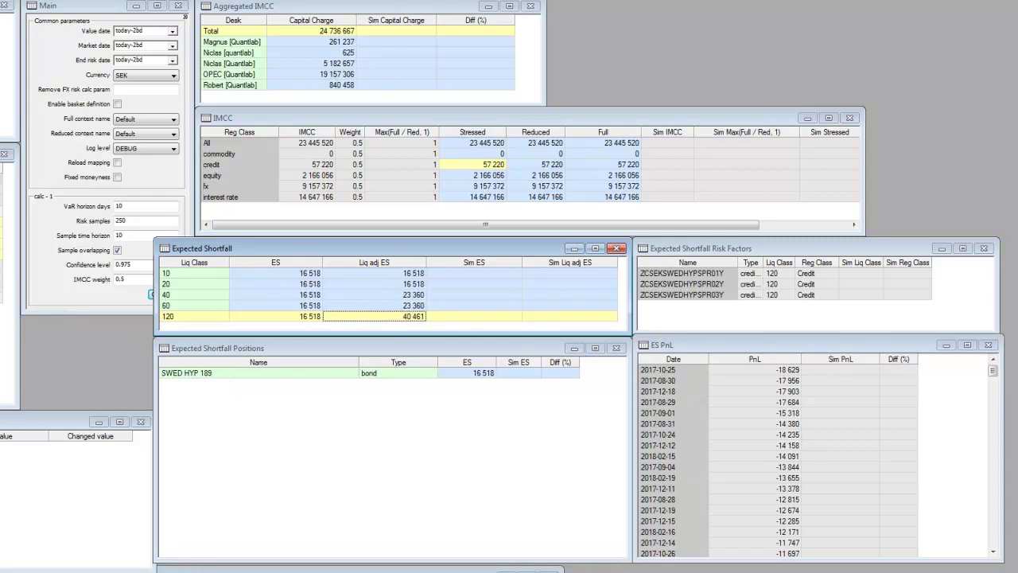
{"action": "left_click", "coordinate": [306, 167]}
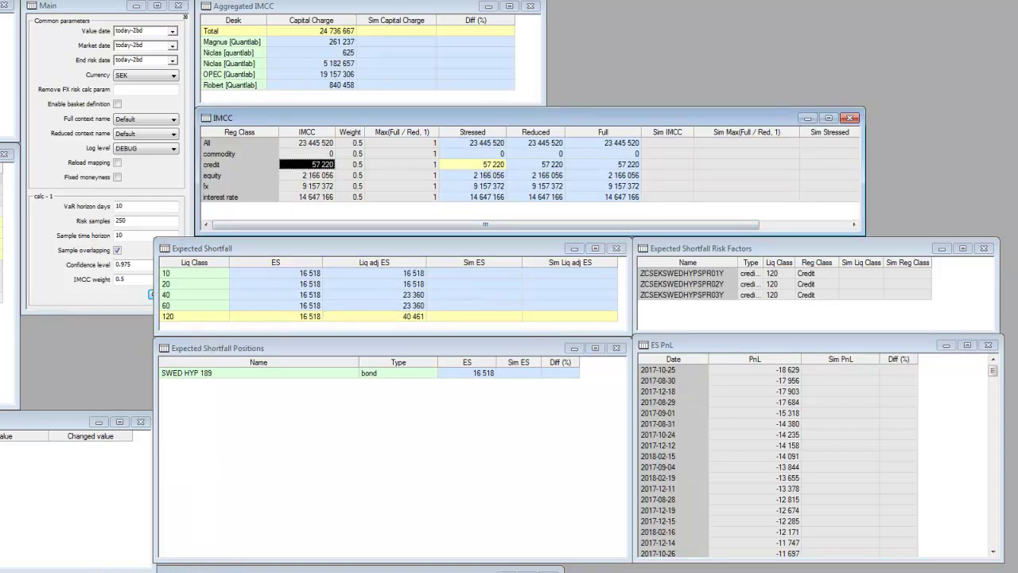
Switch back to the ARMS FRTB SMA workspace and highlight a block of correlations in Bucket Risk Position
{"action": "left_click", "coordinate": [99, 572]}
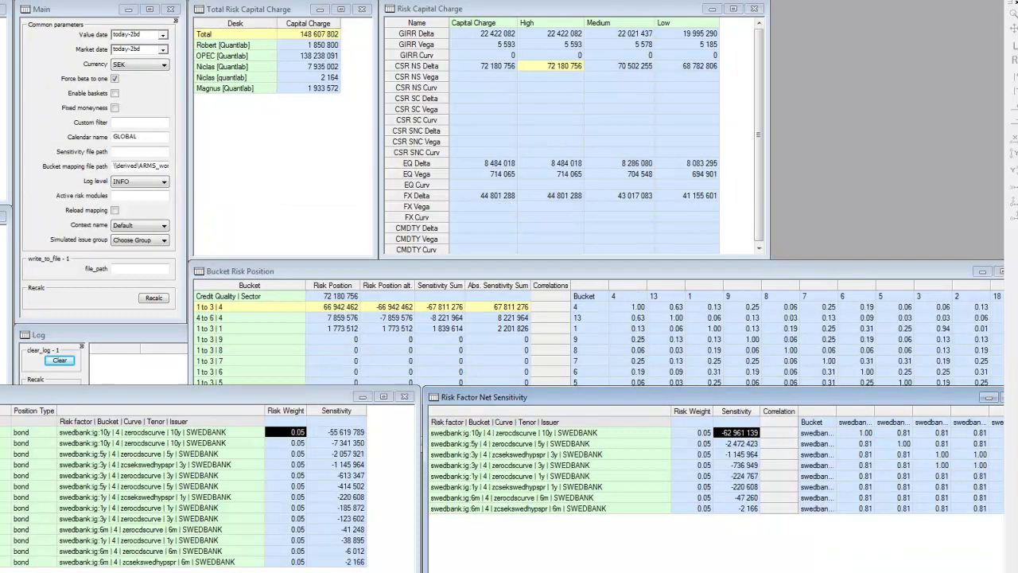
{"action": "left_click", "coordinate": [48, 541]}
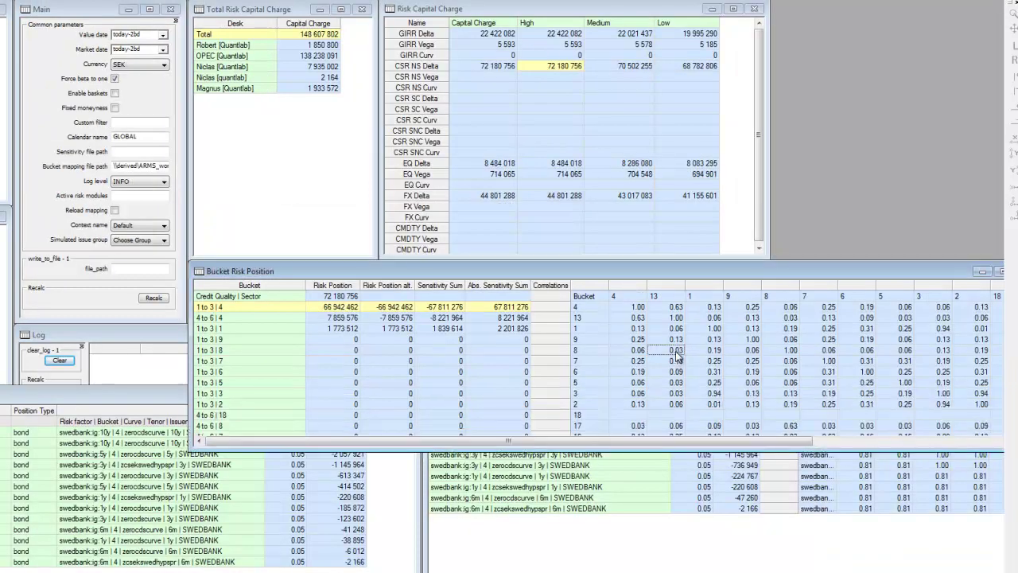
{"action": "left_click_drag", "start_coordinate": [635, 360], "coordinate": [723, 388]}
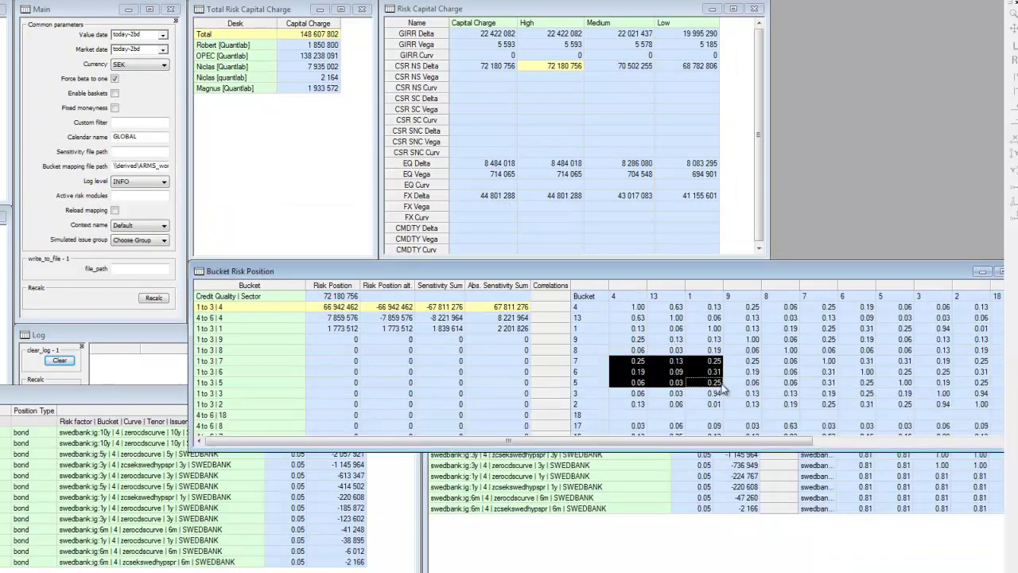
Highlight the four largest risk factors in Risk Factor Net Sensitivity
{"action": "left_click", "coordinate": [664, 471]}
{"action": "left_click", "coordinate": [566, 435]}
{"action": "left_click_drag", "start_coordinate": [565, 442], "coordinate": [565, 468]}
Highlight several SWEDBANK risk factors and a range of their risk weights in the Position Sensitivity table
{"action": "left_click", "coordinate": [142, 509]}
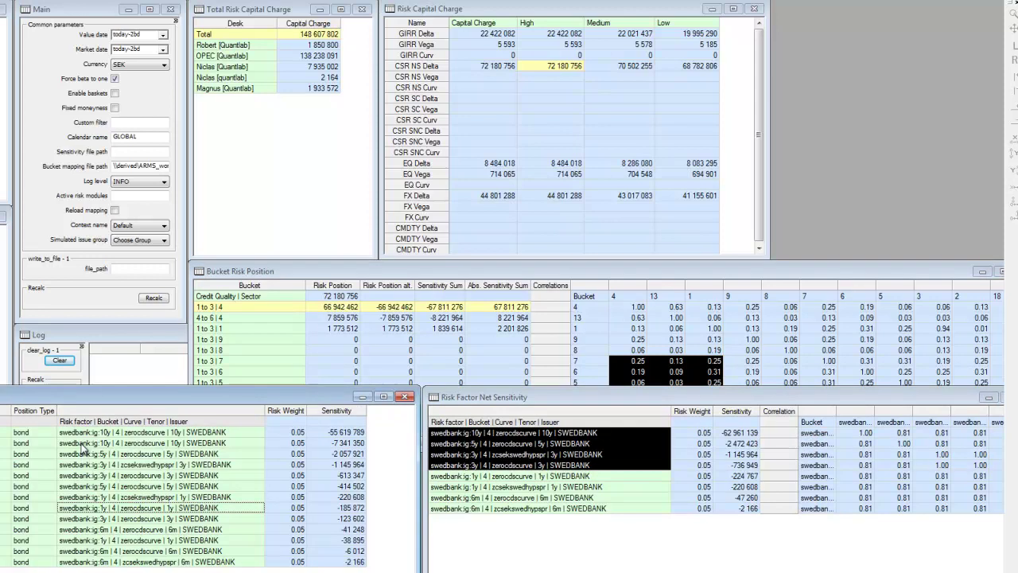
{"action": "left_click_drag", "start_coordinate": [83, 443], "coordinate": [83, 460]}
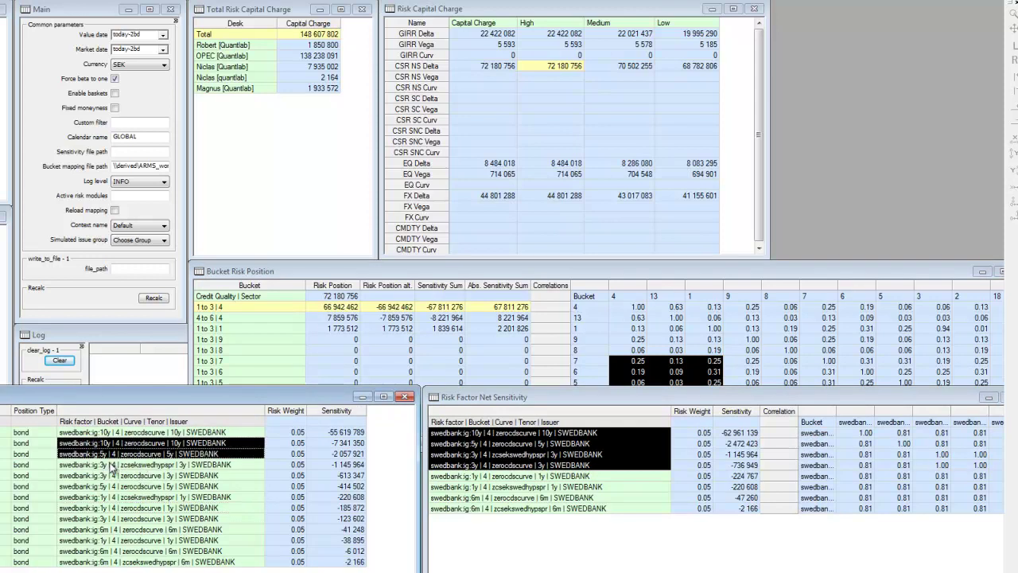
{"action": "left_click", "coordinate": [183, 468]}
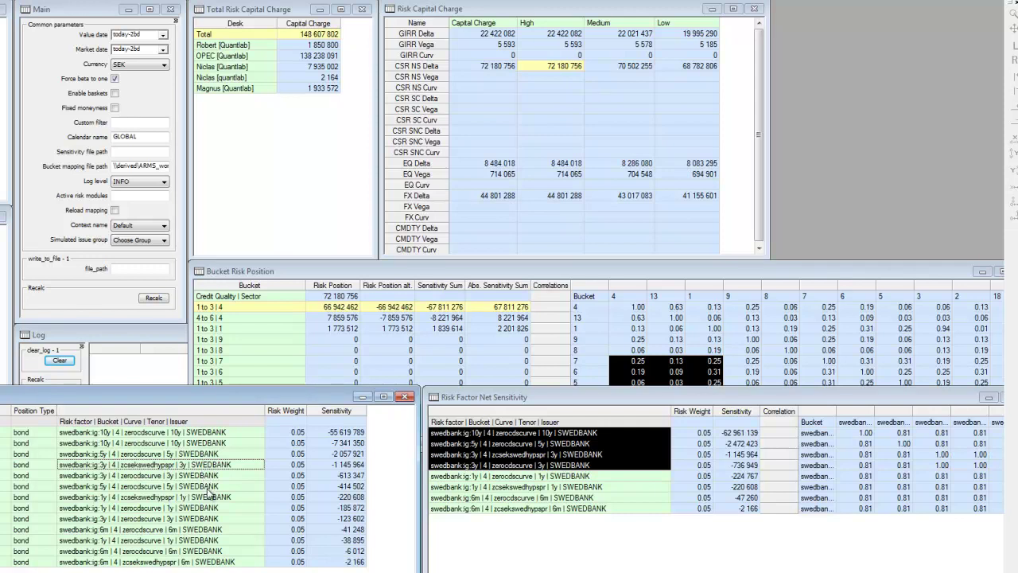
{"action": "left_click_drag", "start_coordinate": [174, 474], "coordinate": [173, 486]}
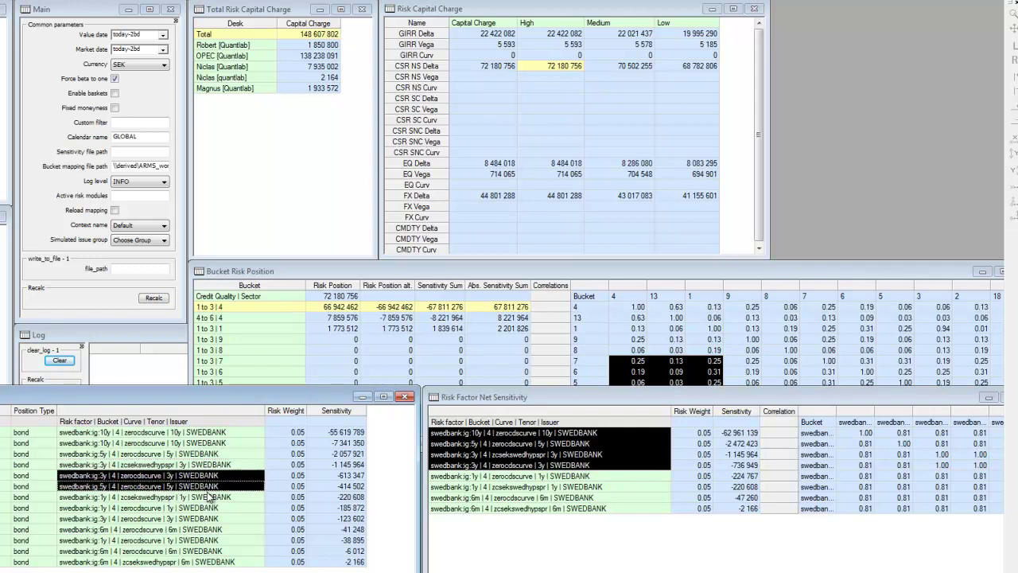
{"action": "left_click_drag", "start_coordinate": [280, 443], "coordinate": [280, 509]}
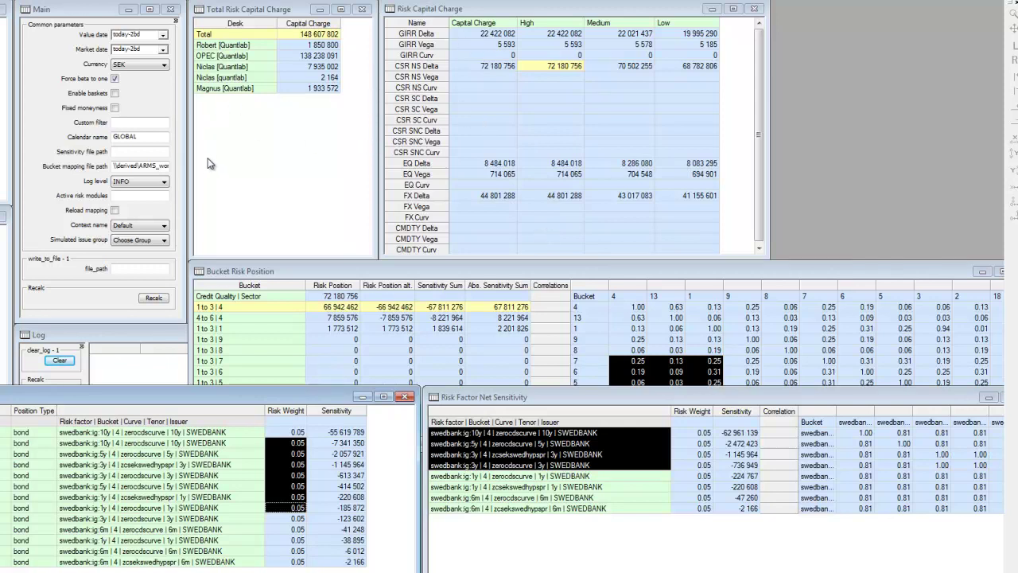
Clear the bucket mapping file path in the main parameters and show the OPEC desk's risk capital charges
{"action": "left_click", "coordinate": [146, 167]}
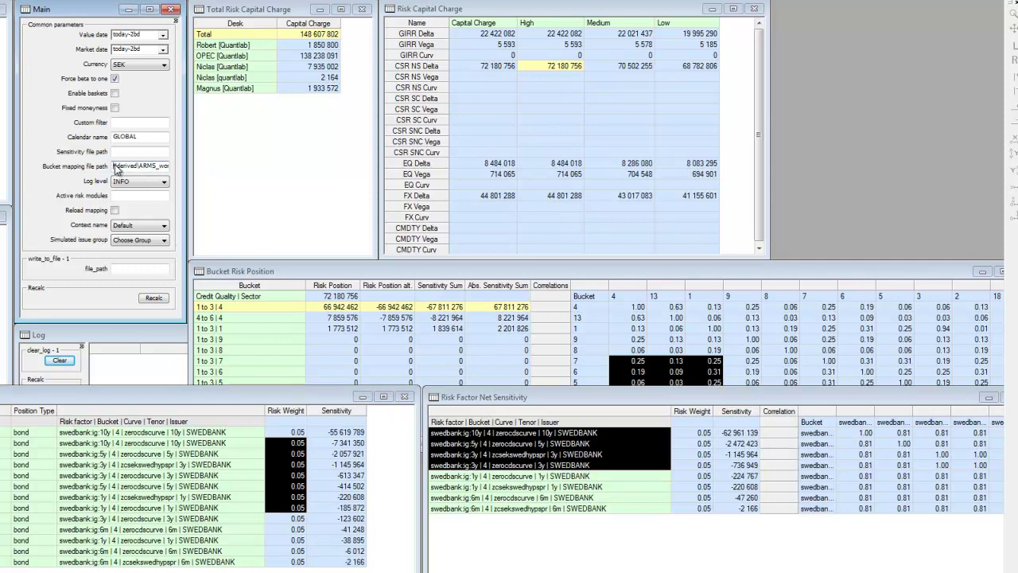
{"action": "left_click_drag", "start_coordinate": [115, 169], "coordinate": [223, 170]}
{"action": "key", "text": "Delete"}
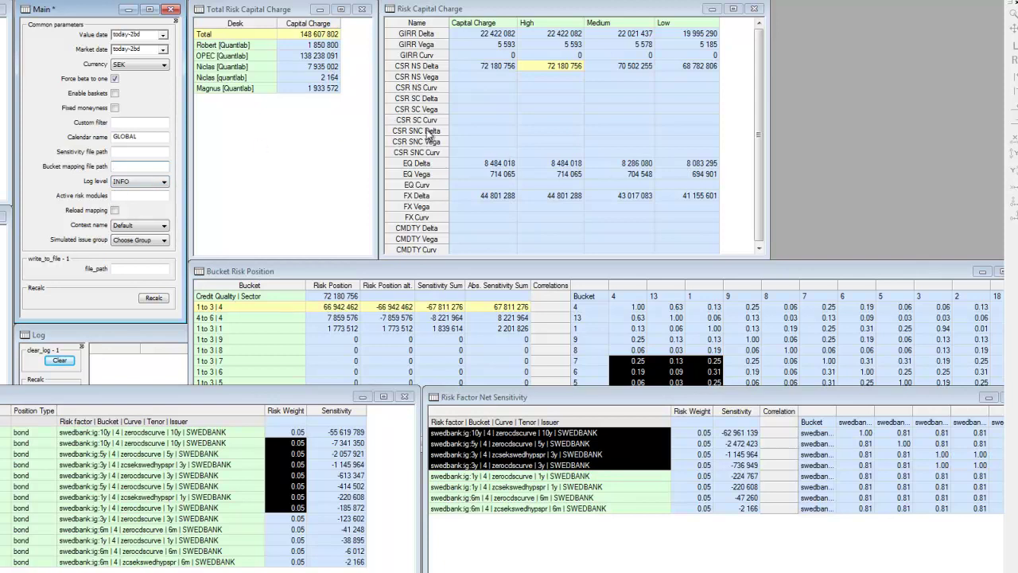
{"action": "left_click", "coordinate": [311, 59]}
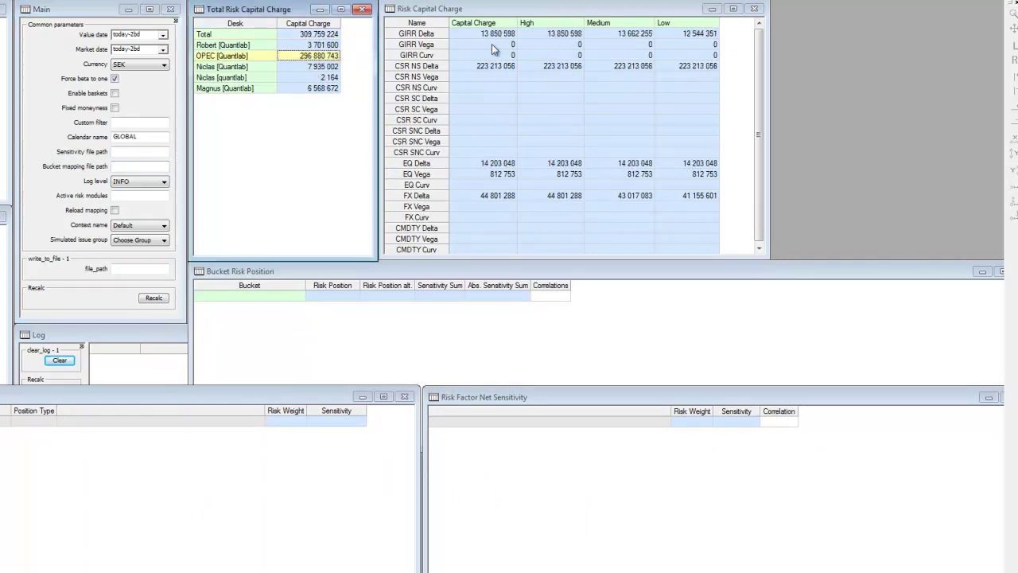
Show the Total row's risk capital charges, drill into the High CSR NS Delta charge, and inspect its position and net-sensitivity risk factors
{"action": "left_click", "coordinate": [328, 34]}
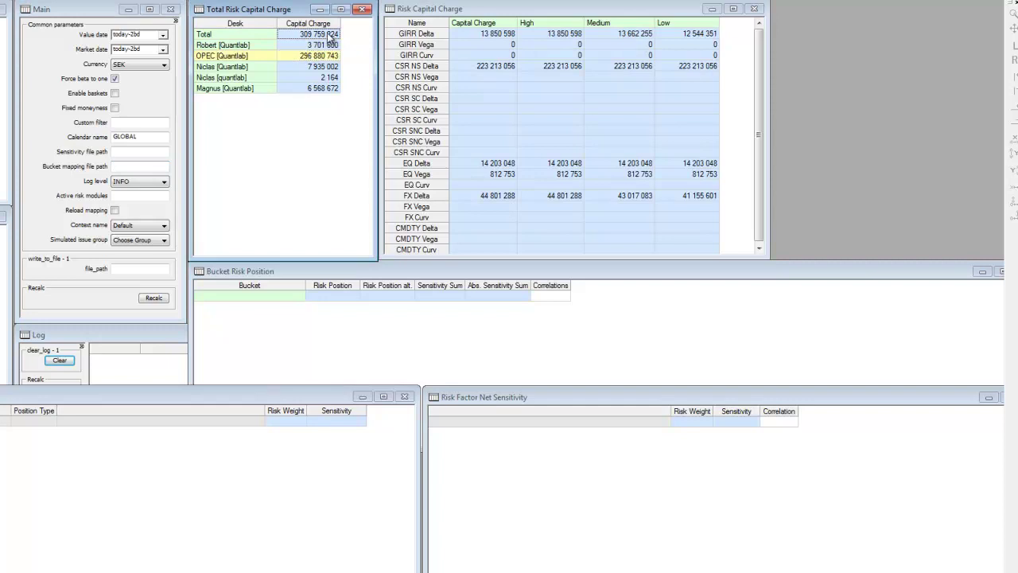
{"action": "left_click", "coordinate": [555, 66]}
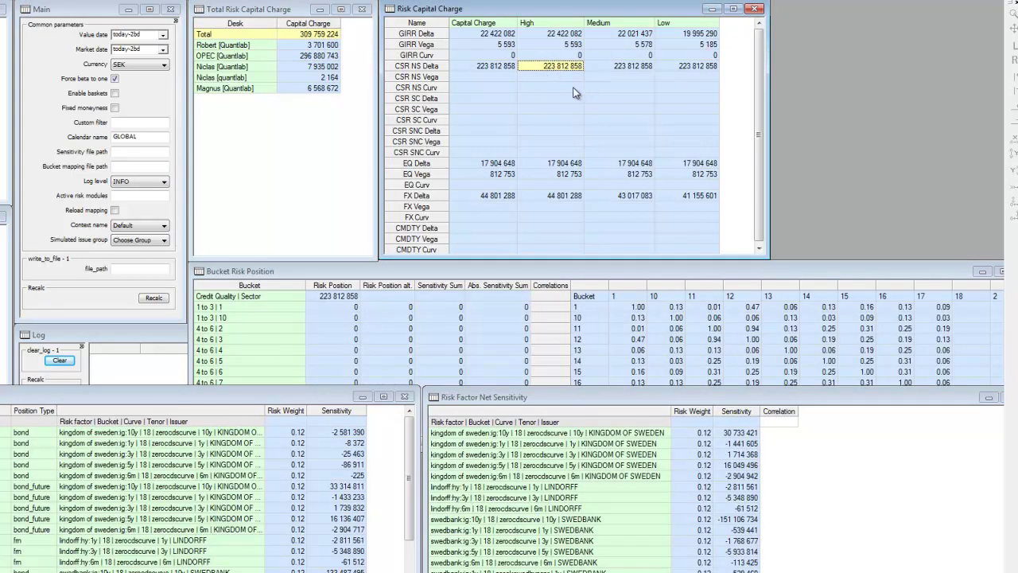
{"action": "left_click", "coordinate": [221, 478]}
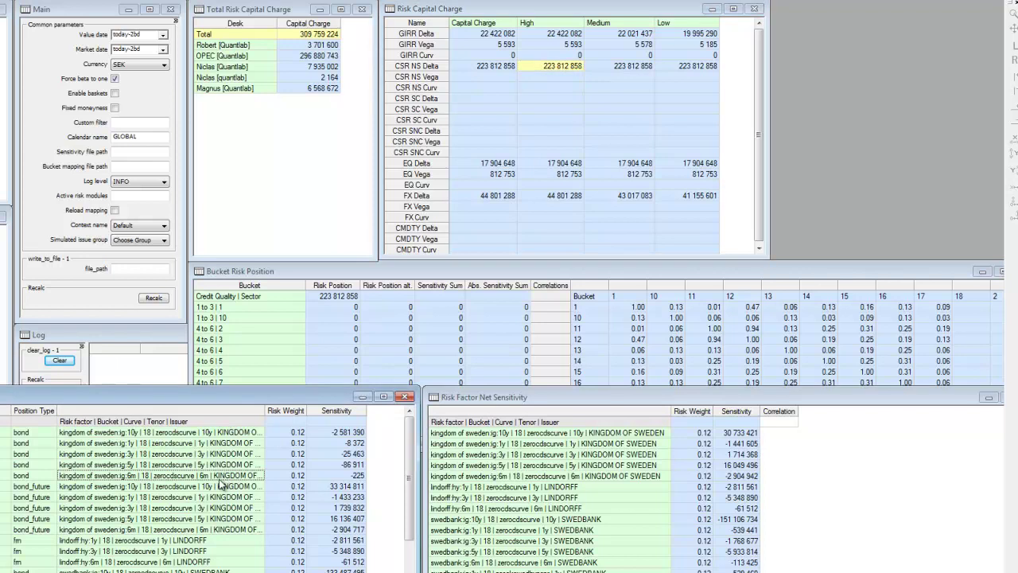
{"action": "left_click", "coordinate": [471, 497]}
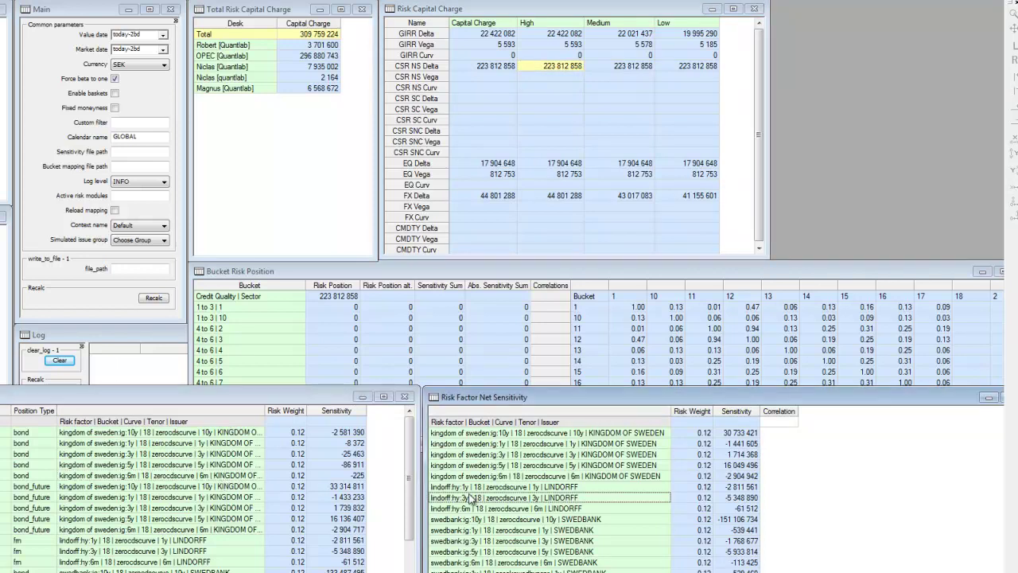
Highlight the risk weights of the KINGDOM OF SWEDEN positions in Position Sensitivity and select the first bond's sensitivity
{"action": "left_click_drag", "start_coordinate": [296, 433], "coordinate": [297, 521]}
{"action": "scroll", "coordinate": [297, 525], "scroll_direction": "down", "scroll_amount": 3}
{"action": "scroll", "coordinate": [298, 525], "scroll_direction": "up", "scroll_amount": 3}
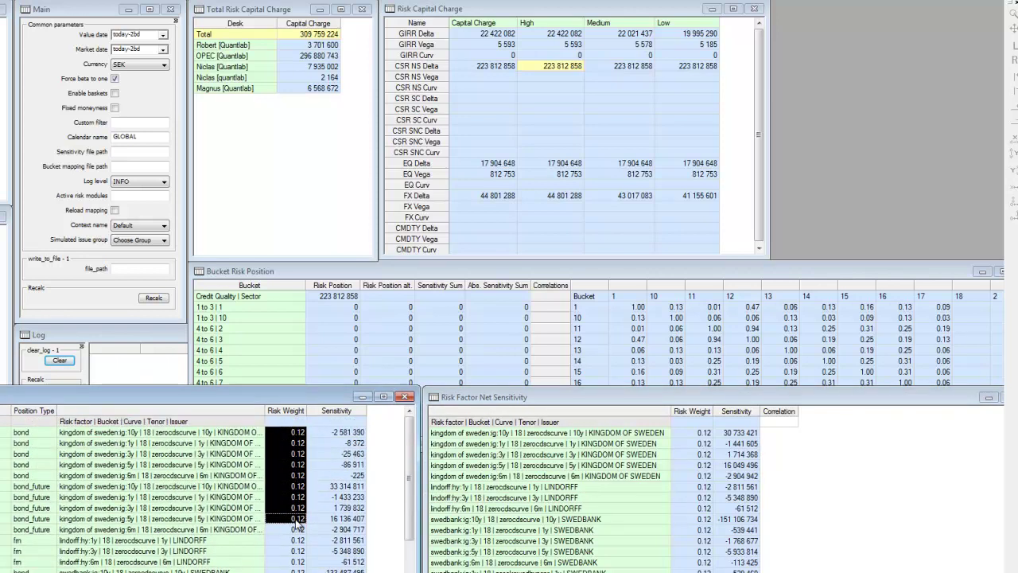
{"action": "left_click", "coordinate": [343, 433]}
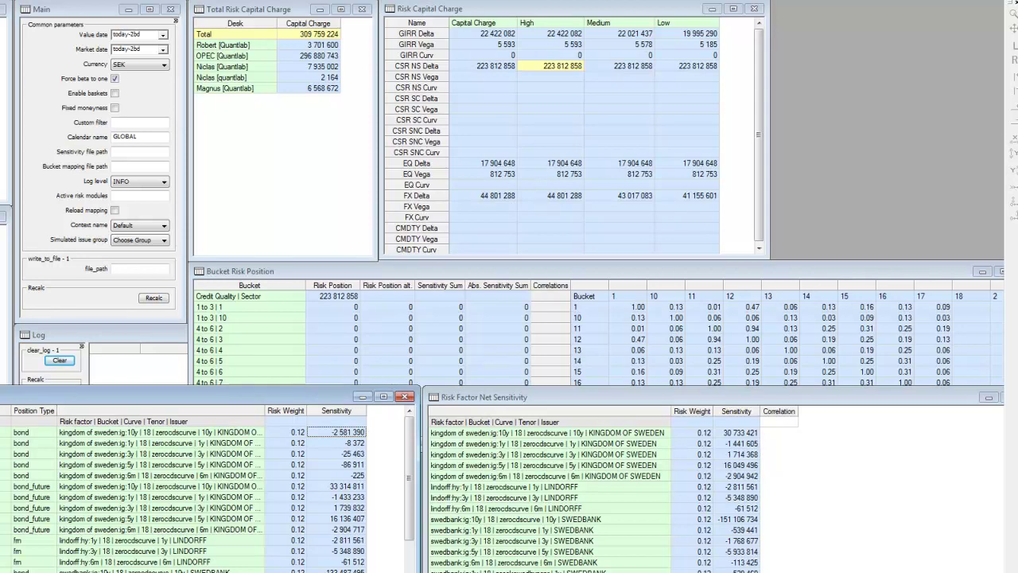
{"action": "left_click", "coordinate": [310, 572]}
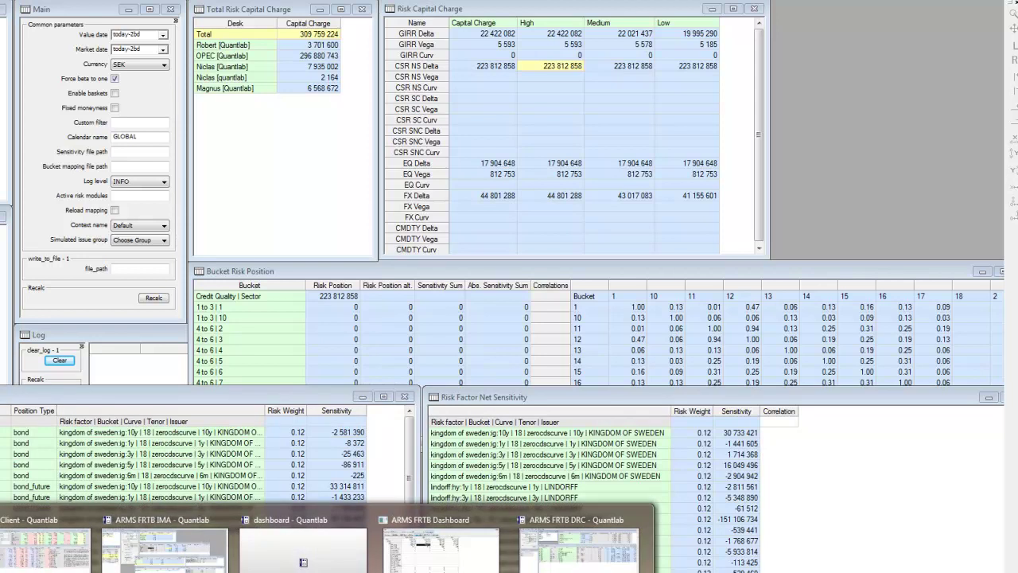
{"action": "left_click", "coordinate": [303, 562]}
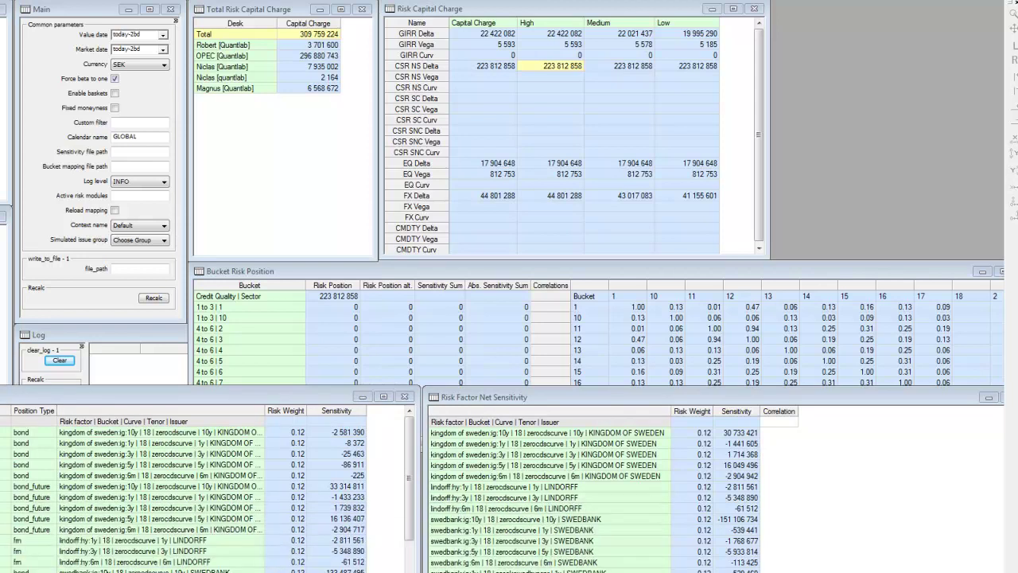
{"action": "left_click", "coordinate": [281, 259]}
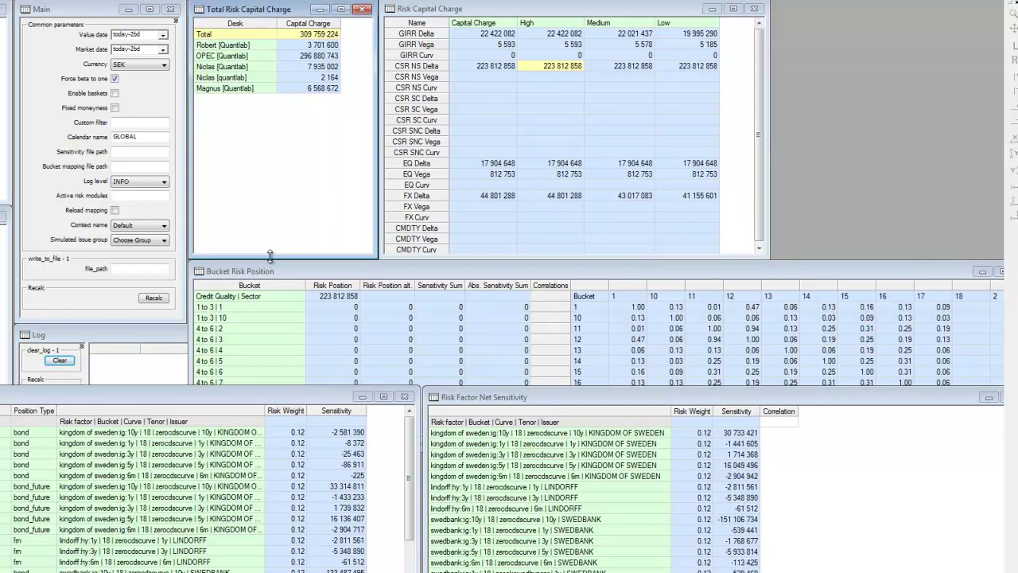
{"action": "mouse_move", "coordinate": [229, 572]}
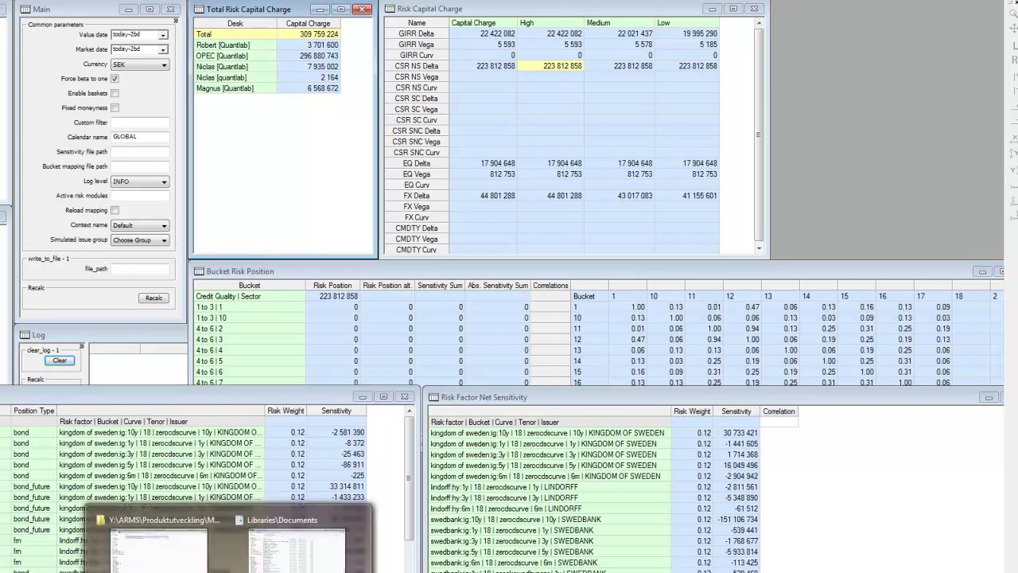